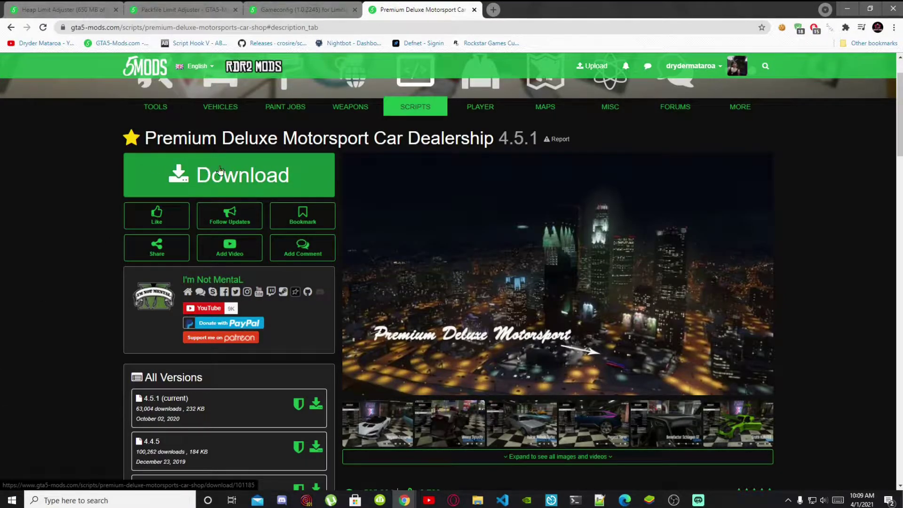
scroll(415, 368, "down", 2)
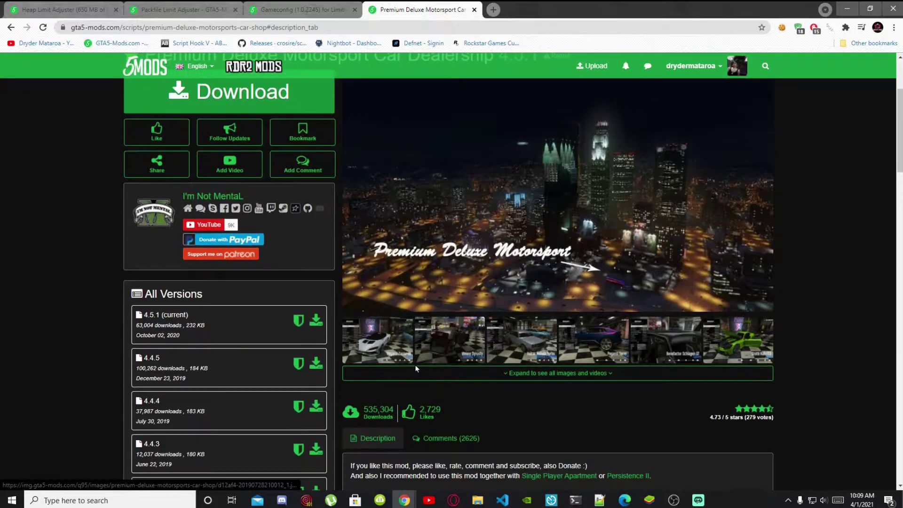
scroll(415, 364, "up", 3)
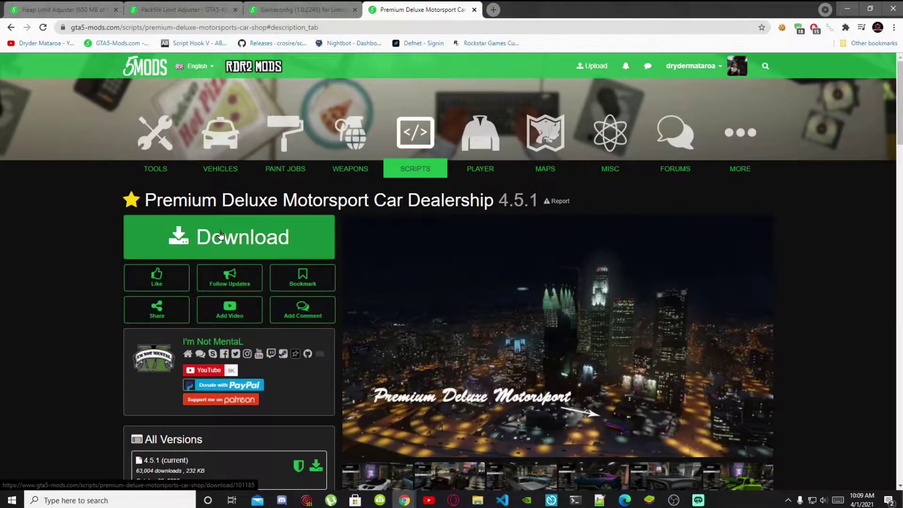
- Download the Heap Limit Adjuster (650 MB of heap!) archive from its mod page and save it to the Desktop
left_click(59, 10)
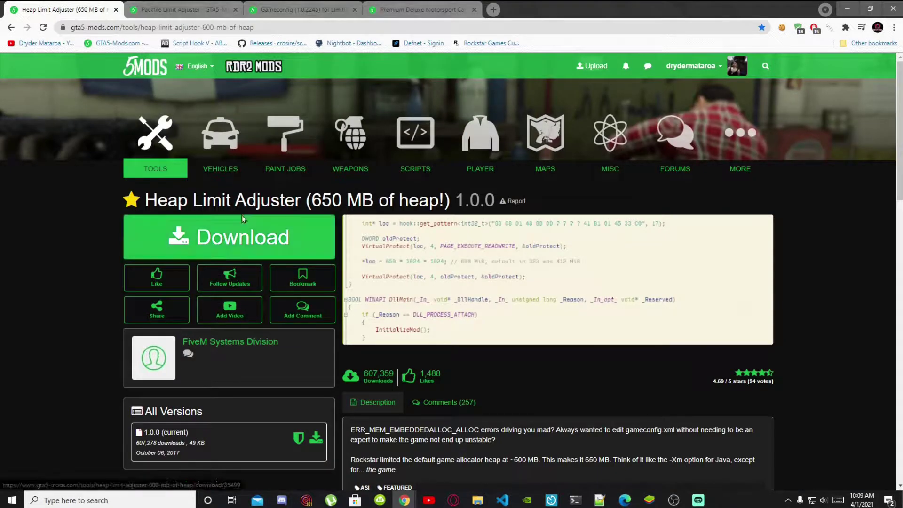
right_click(273, 238)
left_click(318, 245)
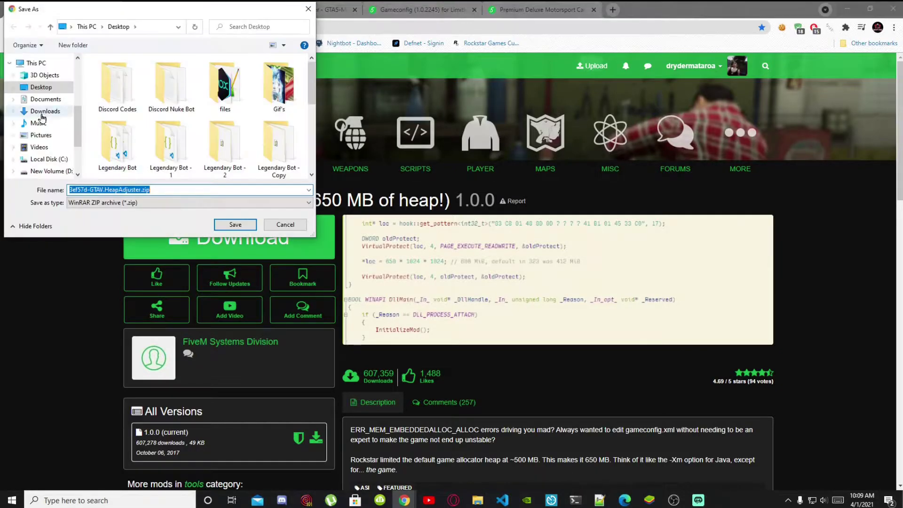
left_click(41, 87)
left_click(236, 225)
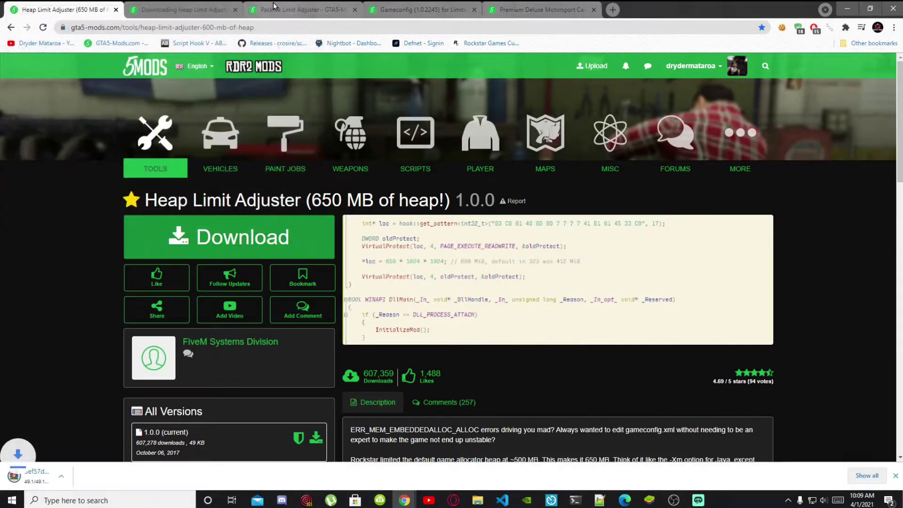
- Download the Packfile Limit Adjuster 1.1 archive from its mod page and save it to the Desktop
left_click(287, 9)
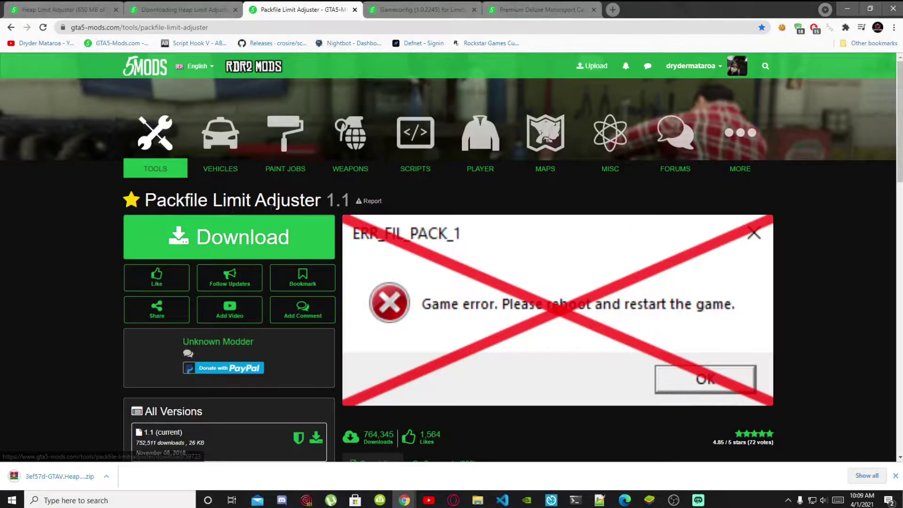
right_click(246, 238)
left_click(268, 243)
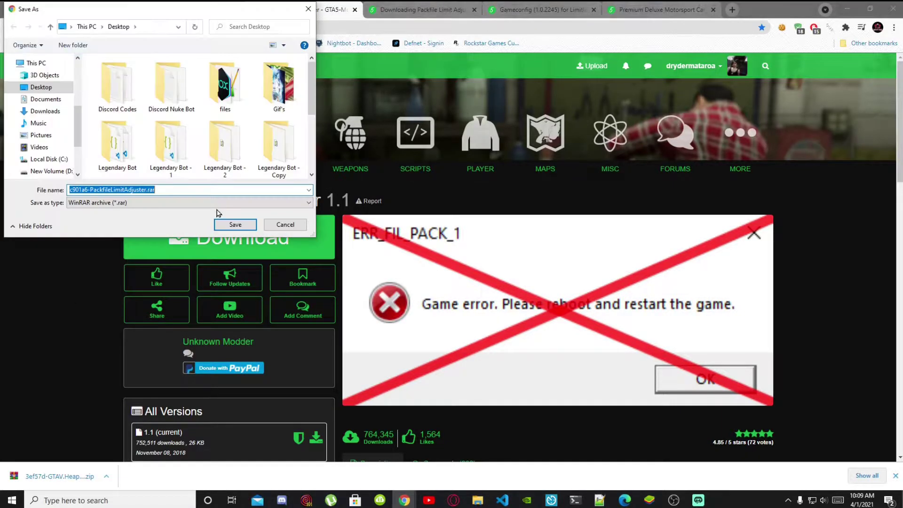
left_click(221, 229)
- Download the Gameconfig (1.0.2245) for Limitless Vehicles V25.5 archive from its mod page and save it to the Desktop
key("ctrl+Tab")
key("ctrl+Tab")
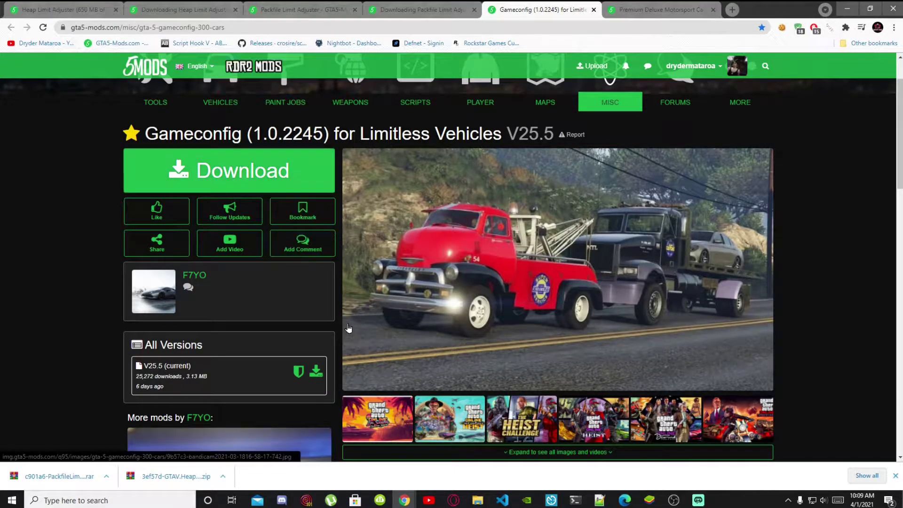
scroll(407, 396, "down", 2)
scroll(434, 397, "up", 2)
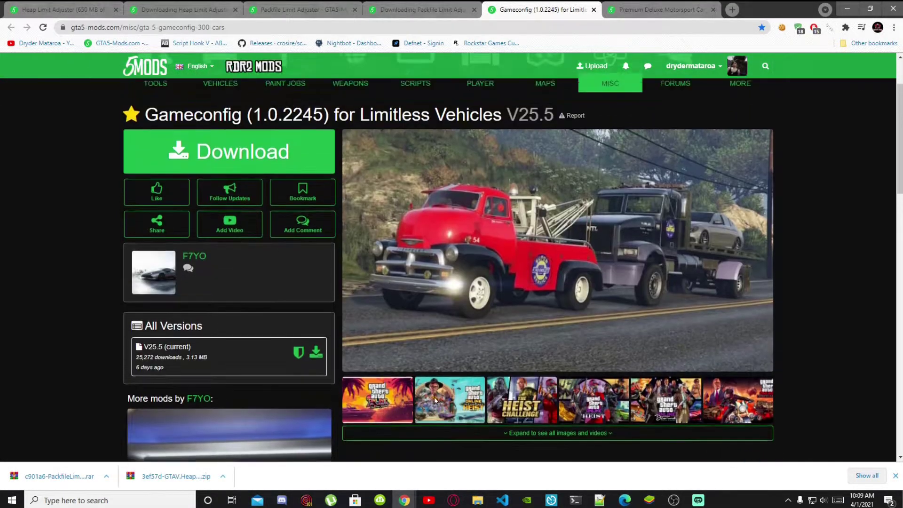
scroll(434, 397, "down", 1)
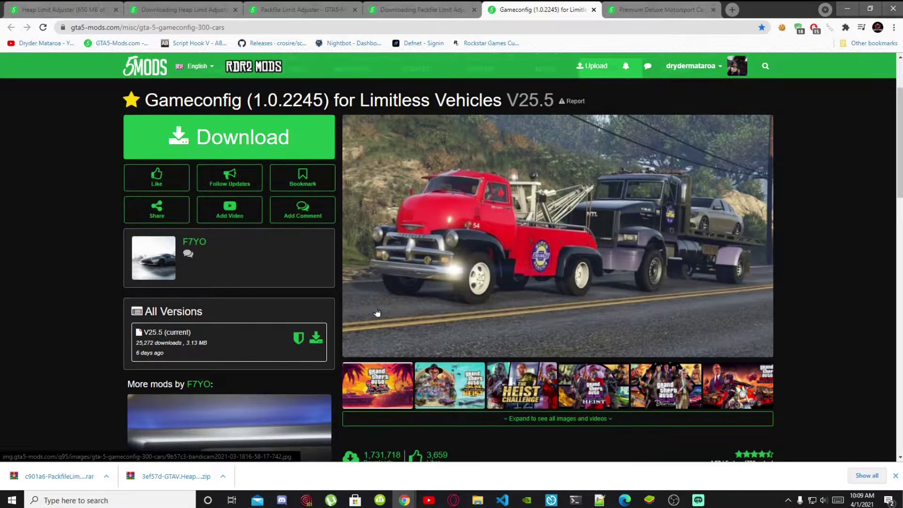
scroll(272, 271, "up", 1)
right_click(224, 179)
left_click(249, 182)
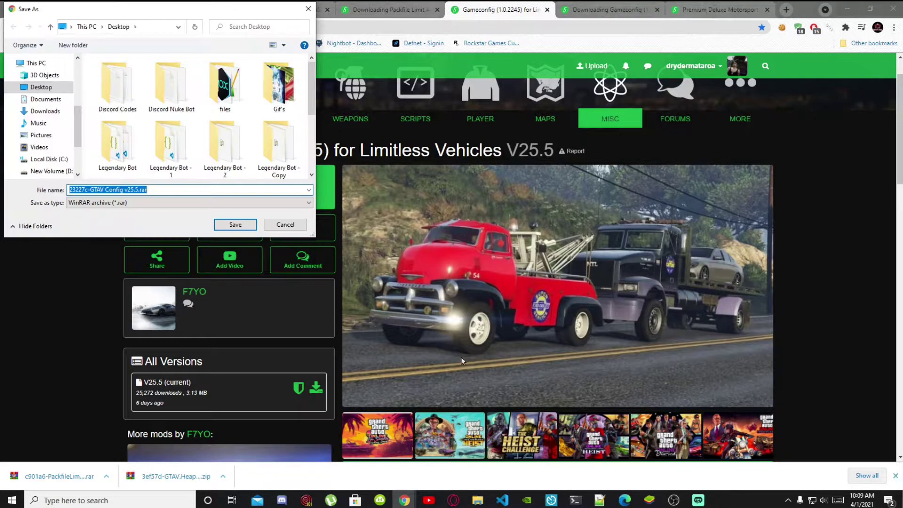
left_click(235, 226)
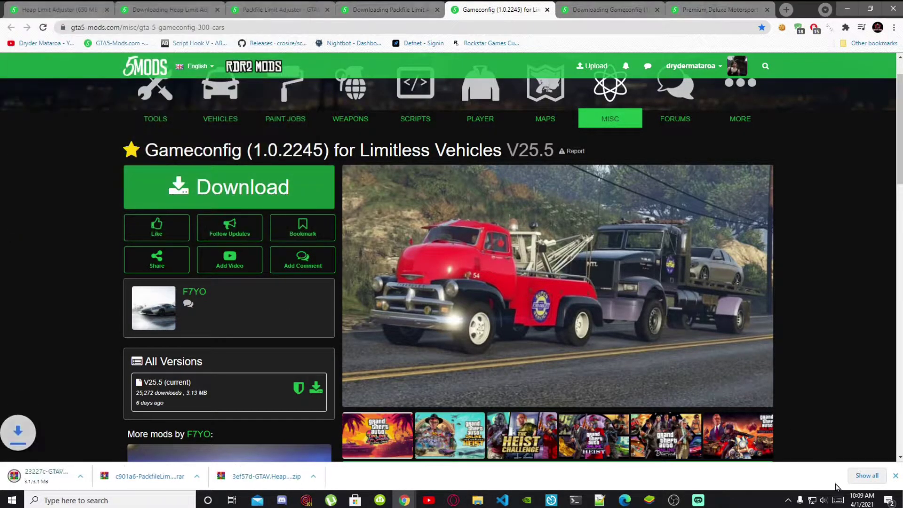
left_click(896, 477)
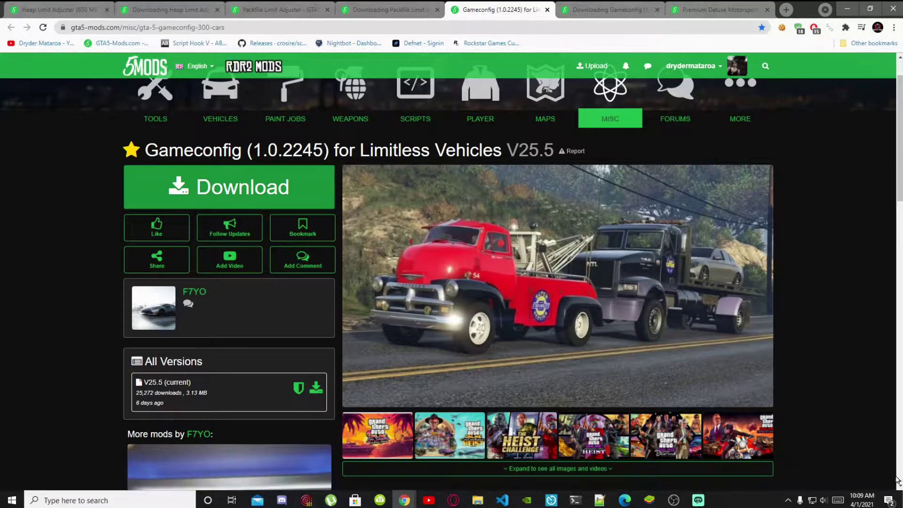
- Minimize the browser, open the file location of the Grand Theft Auto V desktop shortcut, and look through the game folder's files
left_click(850, 7)
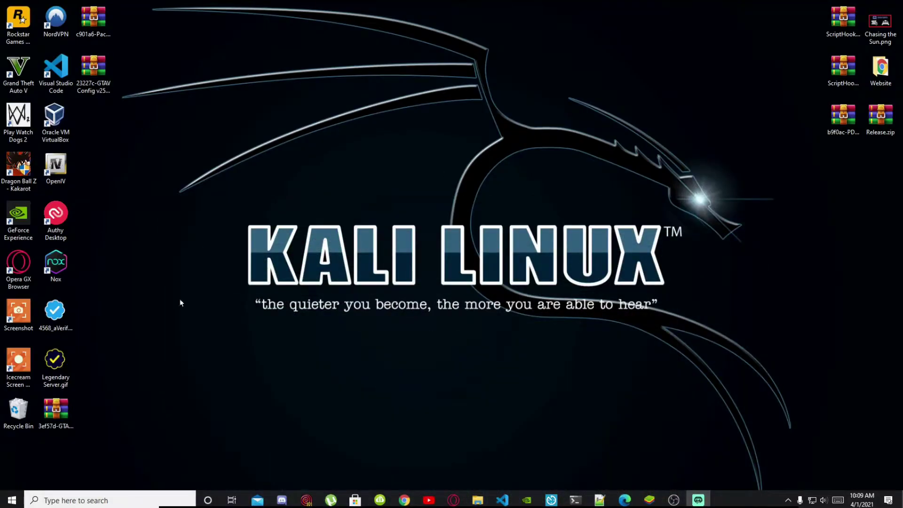
right_click(18, 72)
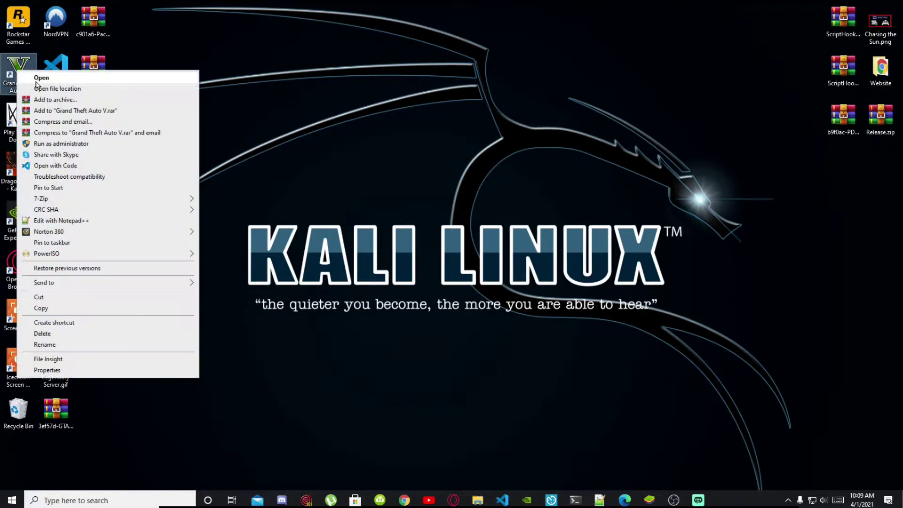
left_click(43, 90)
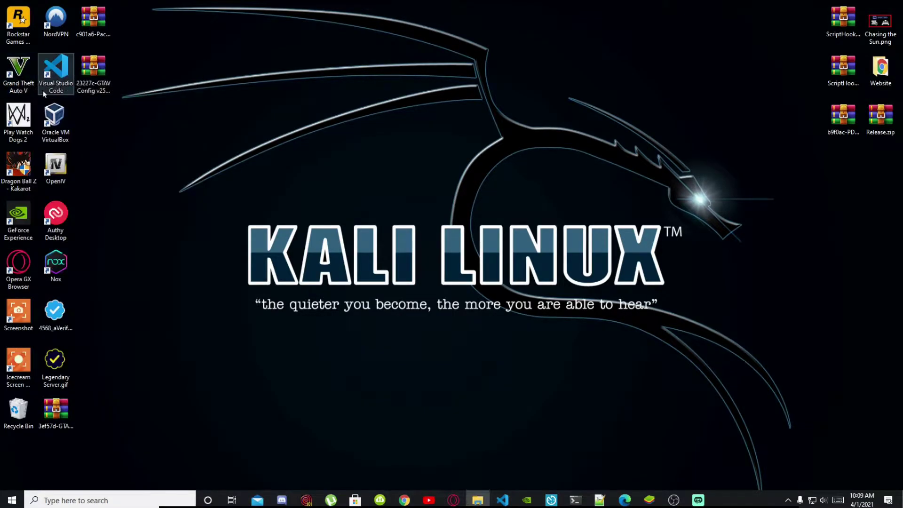
left_click_drag(621, 486, 527, 110)
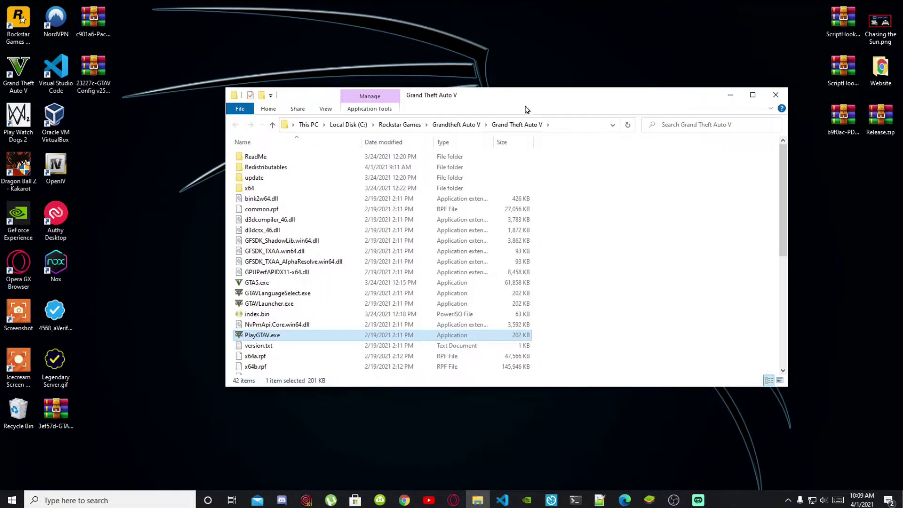
left_click(752, 94)
scroll(423, 383, "down", 1)
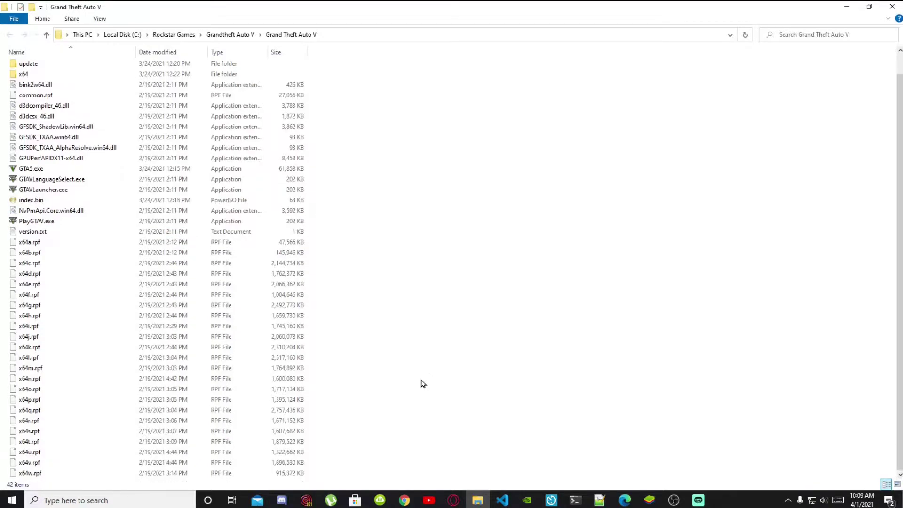
scroll(422, 398, "up", 1)
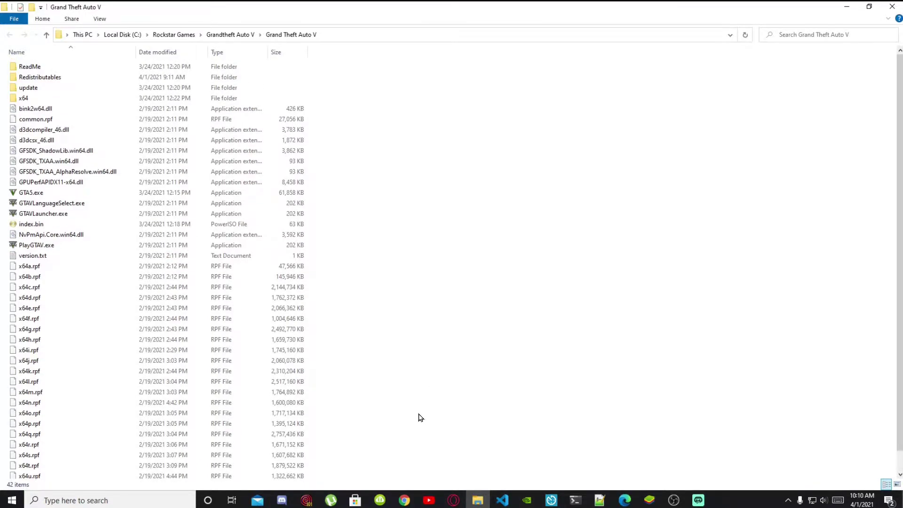
scroll(420, 417, "down", 1)
right_click(846, 66)
left_click(870, 7)
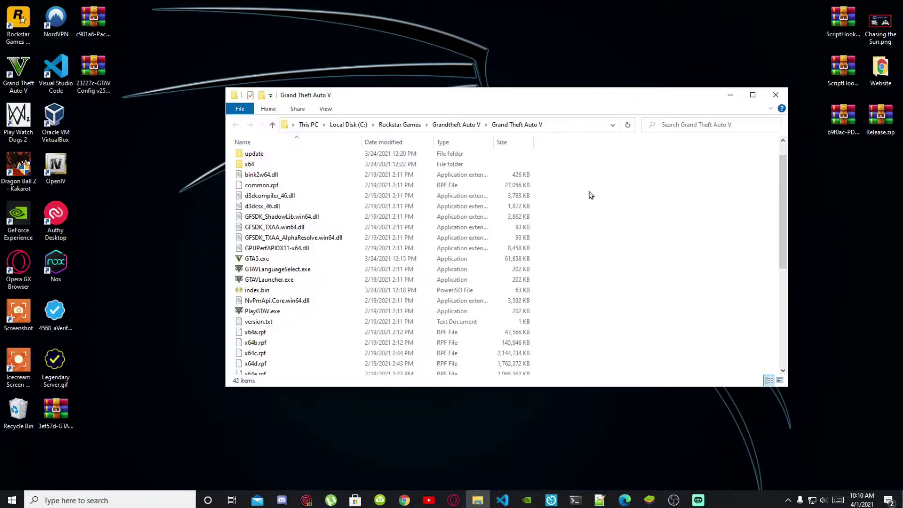
scroll(592, 195, "up", 1)
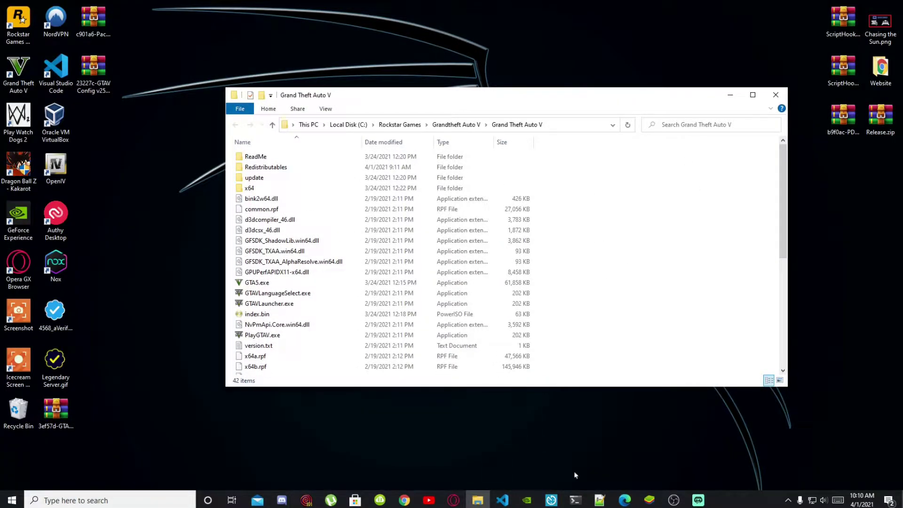
- Launch OpenIV from the desktop, select the Windows version of Grand Theft Auto V, and open the ASI Manager
left_click(61, 175)
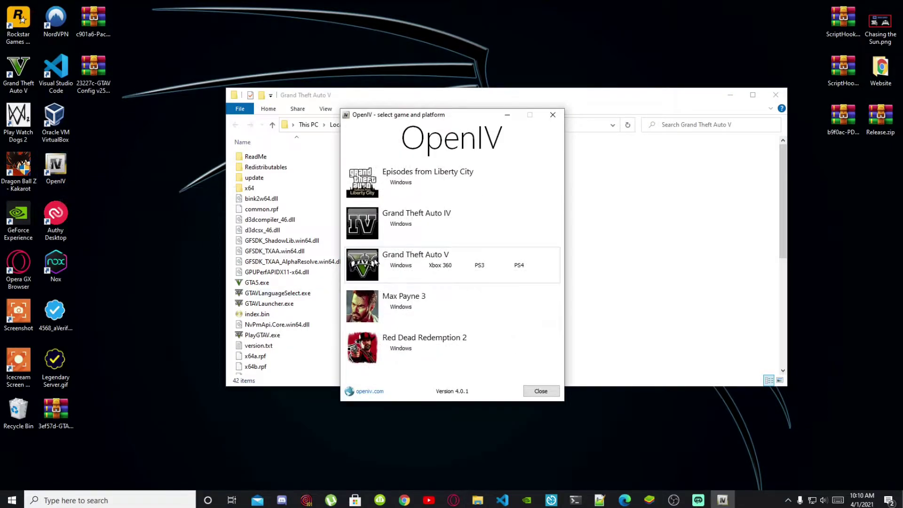
left_click(401, 266)
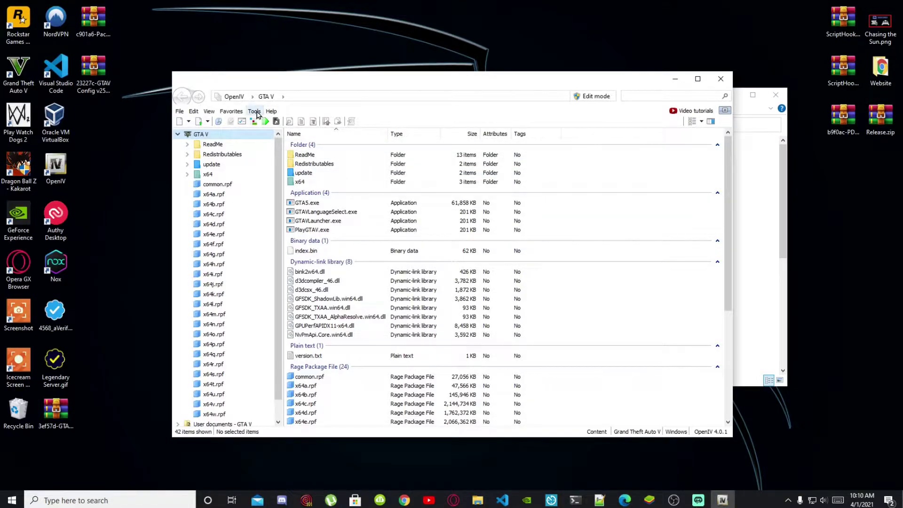
left_click(255, 113)
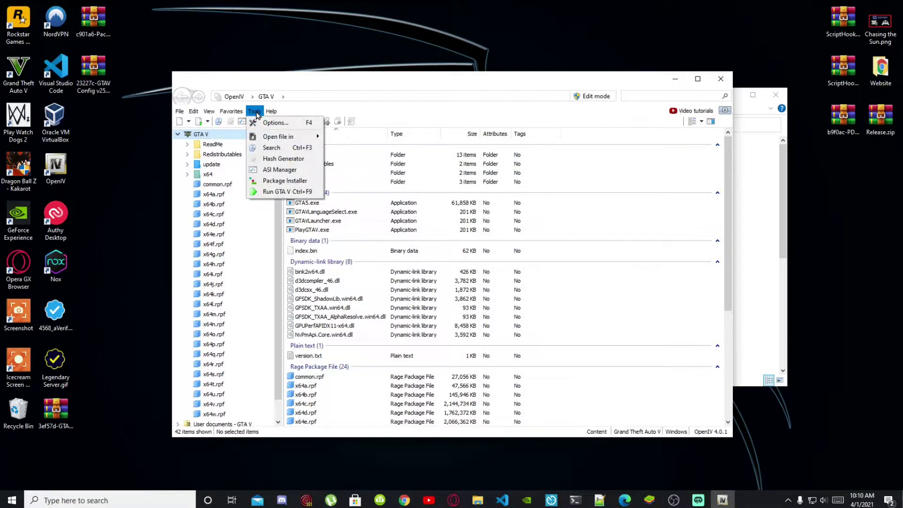
left_click(275, 171)
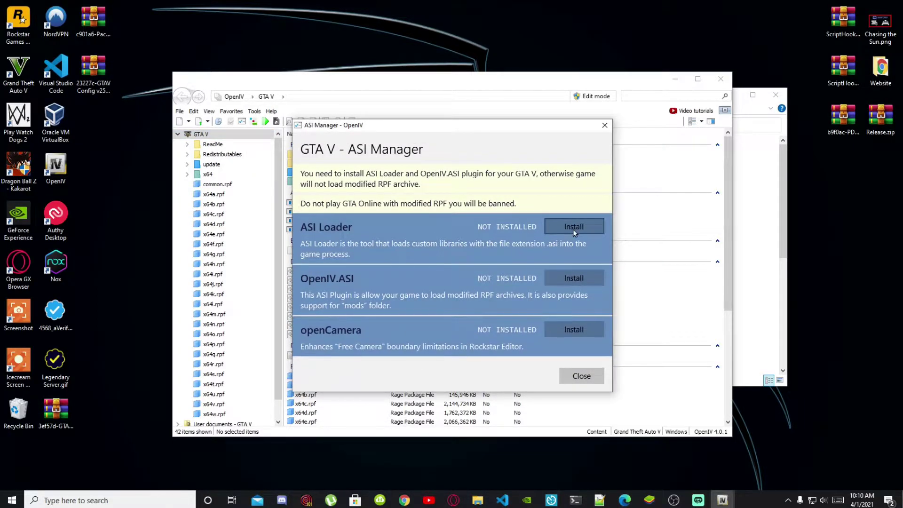
- Install ASI Loader, OpenIV.ASI with its "mods" folder, and openCamera in the ASI Manager, and close OpenIV
left_click(573, 231)
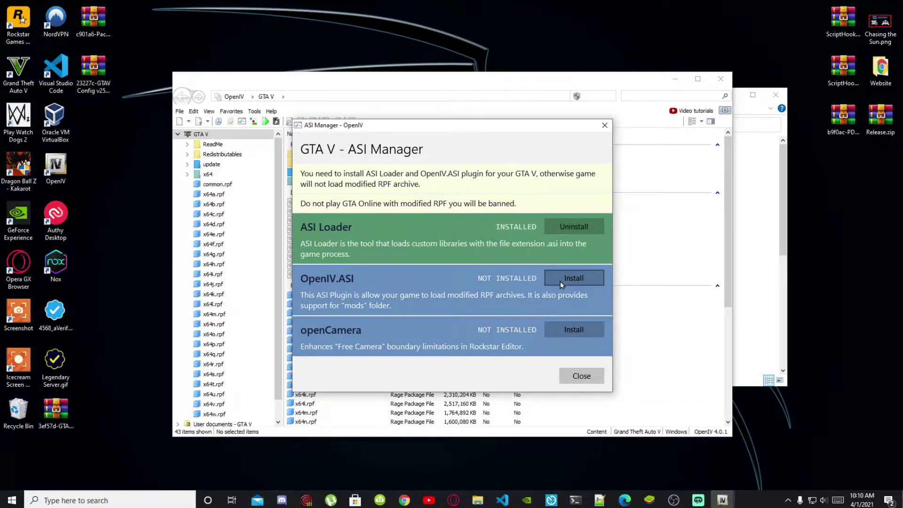
left_click(560, 282)
left_click(526, 304)
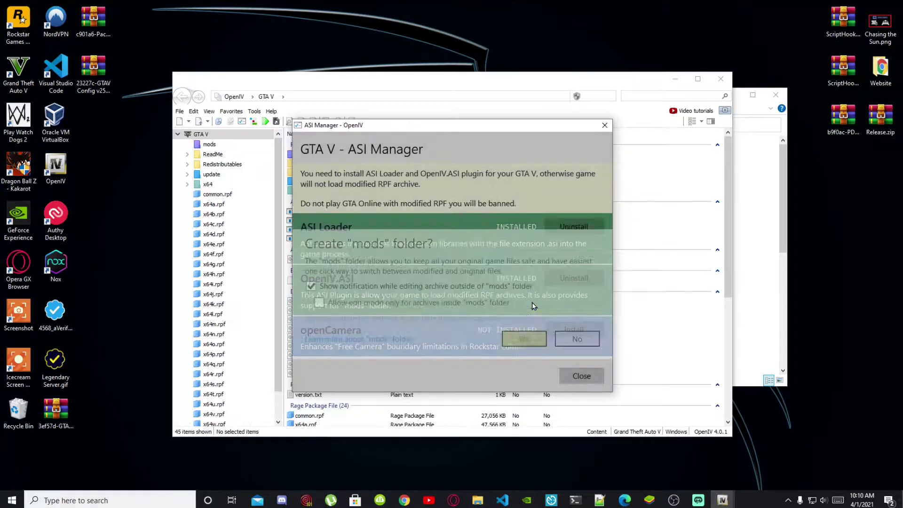
left_click(572, 324)
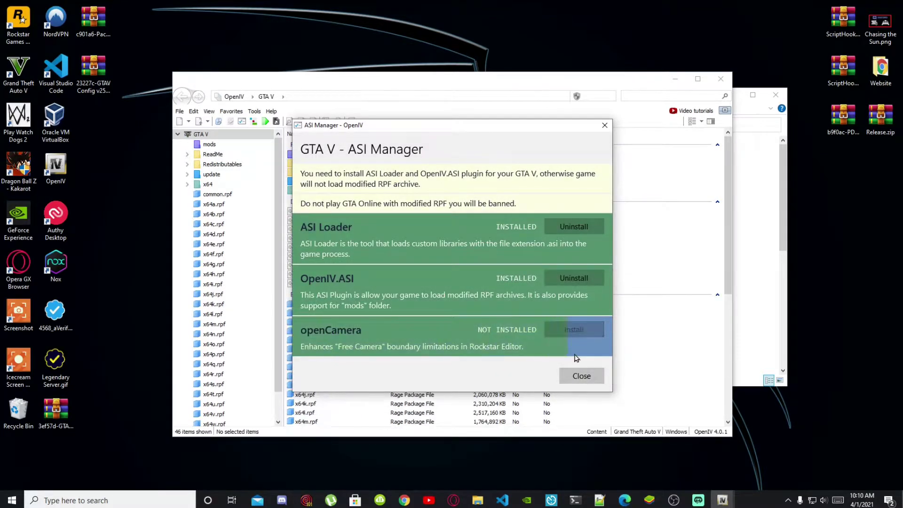
left_click(580, 376)
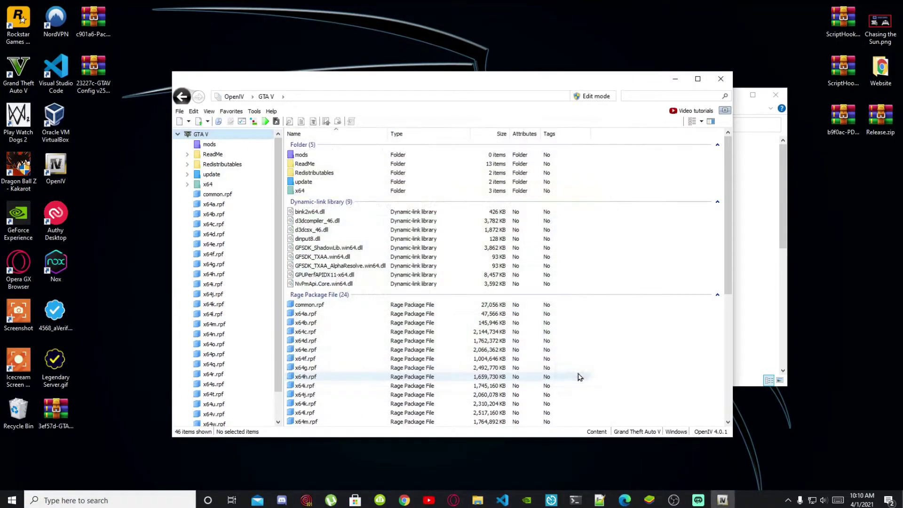
left_click(718, 82)
- Look through the updated game folder, open ScriptHookVDotNet.zip from the desktop in WinRAR, and dismiss the licence reminder
left_click_drag(646, 100, 567, 84)
scroll(459, 268, "down", 4)
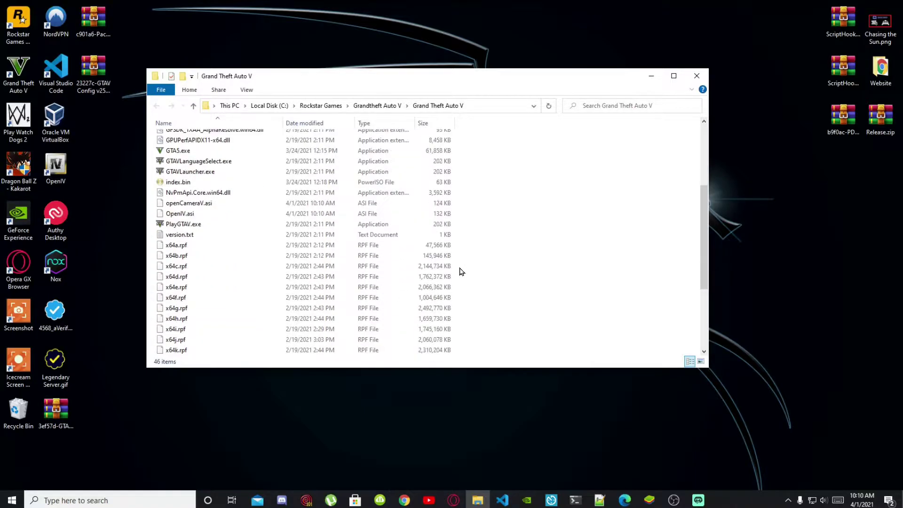
scroll(461, 271, "down", 4)
left_click_drag(513, 85, 496, 107)
left_click(841, 84)
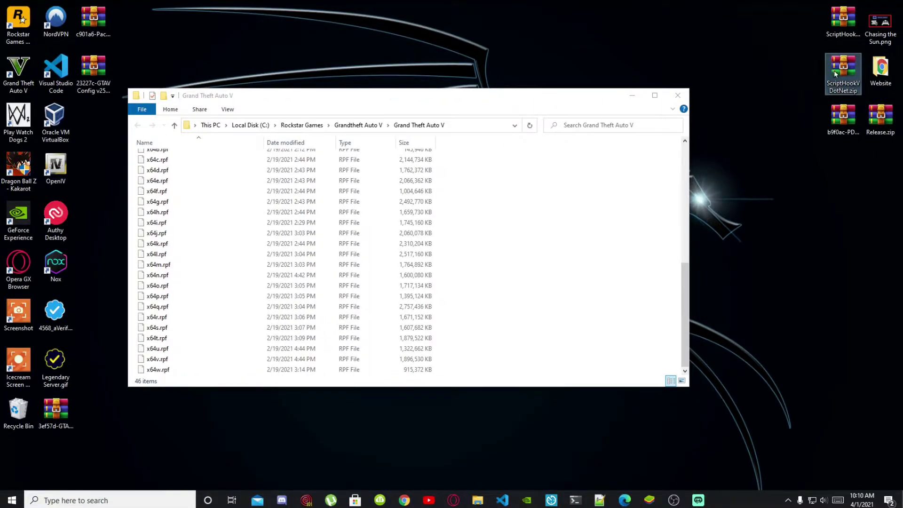
double_click(834, 70)
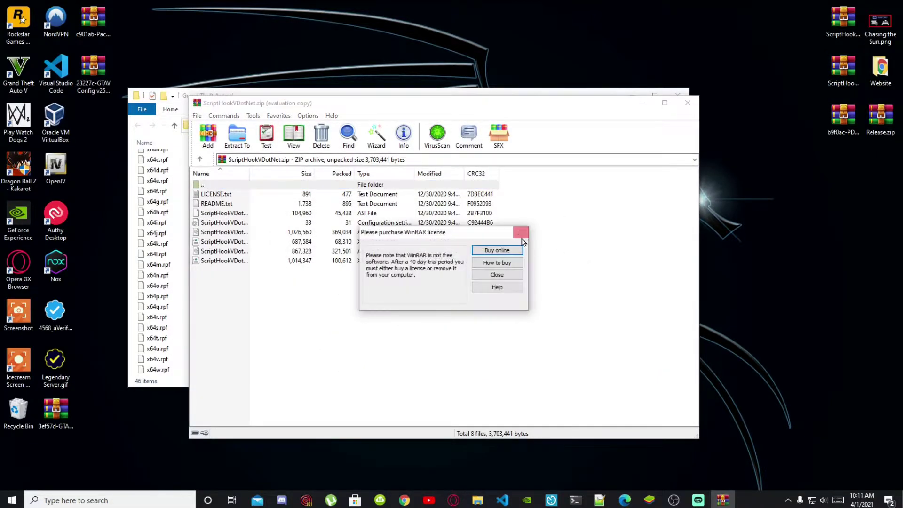
left_click(521, 226)
- Extract the six ScriptHookVDotNet files, without LICENSE.txt and README.txt, into the Grand Theft Auto V folder and close the archive
left_click_drag(306, 106, 711, 111)
left_click(668, 325)
left_click_drag(678, 319, 520, 256)
left_click(788, 122)
left_click_drag(799, 110, 405, 121)
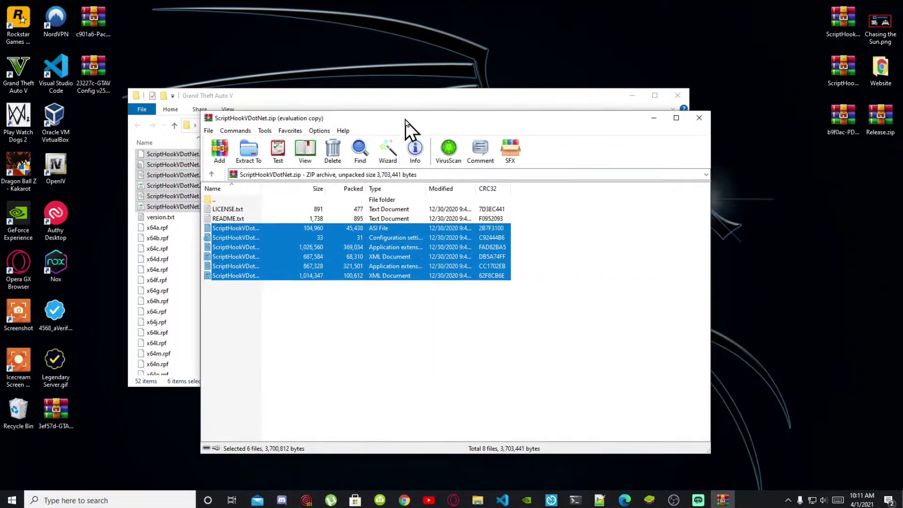
left_click(699, 118)
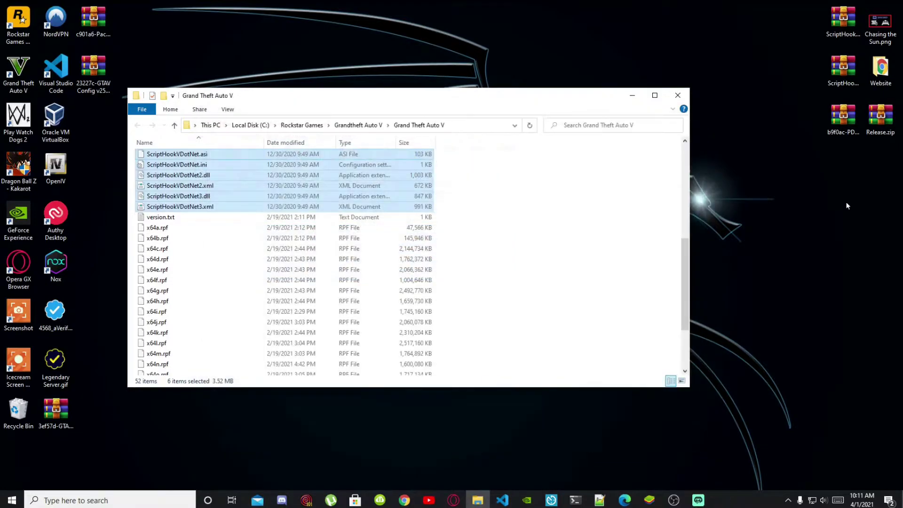
- Open ScriptHookV_1.0.2245.0.zip from the desktop in WinRAR, dismiss the licence reminder, and enter the archive's bin folder
left_click(845, 38)
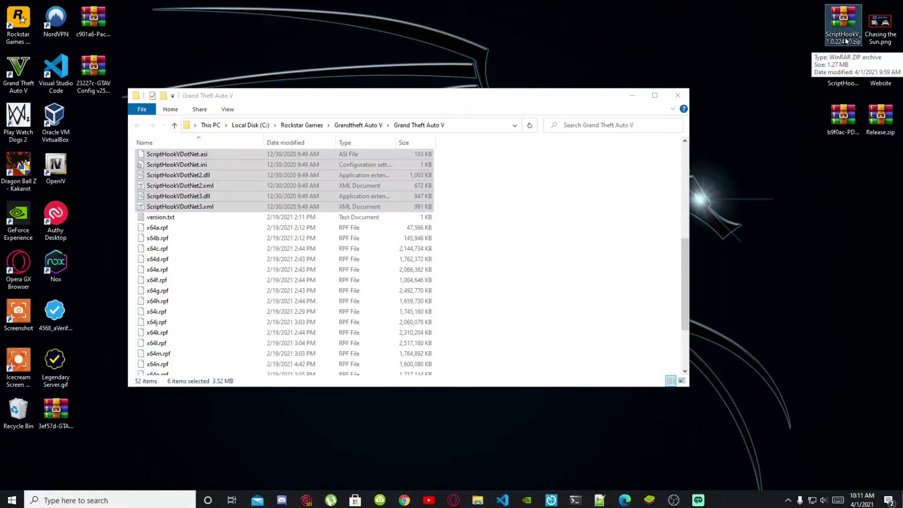
double_click(845, 38)
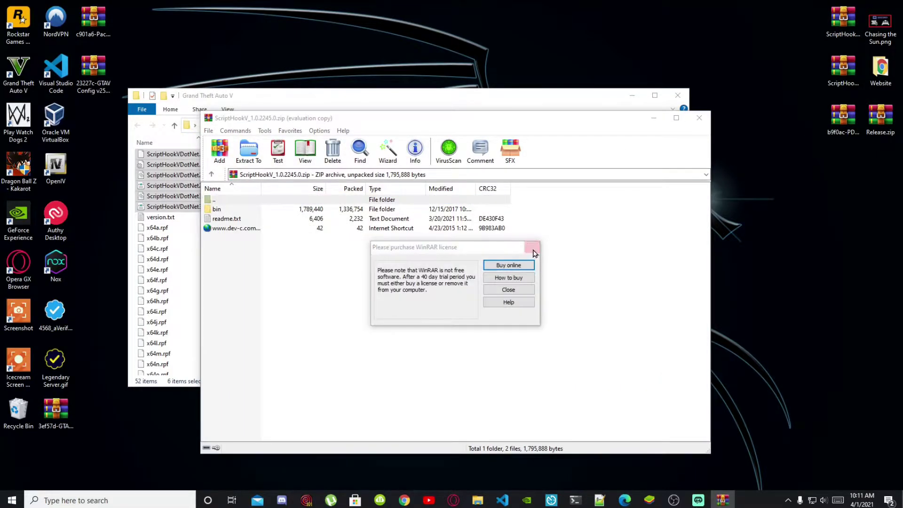
left_click(533, 248)
left_click_drag(288, 120, 768, 114)
double_click(697, 203)
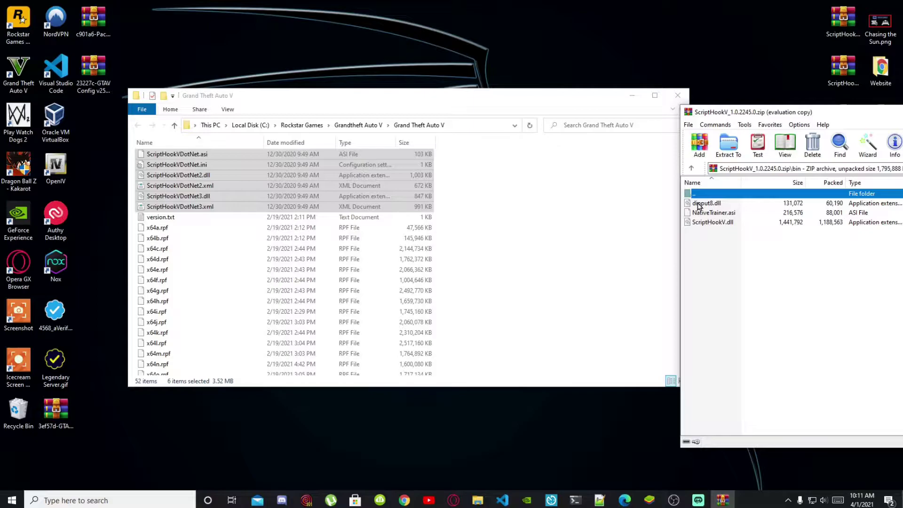
- Extract dinput8.dll and ScriptHookV.dll into the Grand Theft Auto V folder, replacing the existing dinput8.dll, and close the archive
left_click(699, 205)
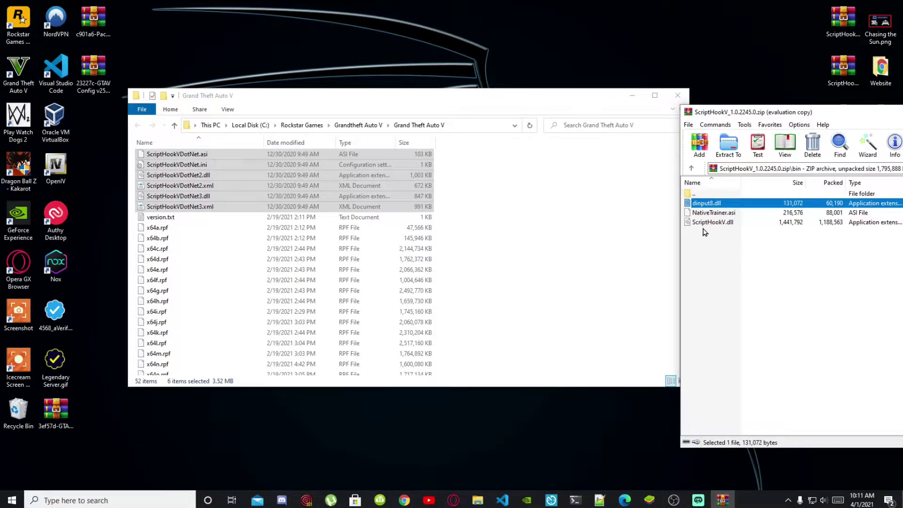
left_click(706, 225, "ctrl")
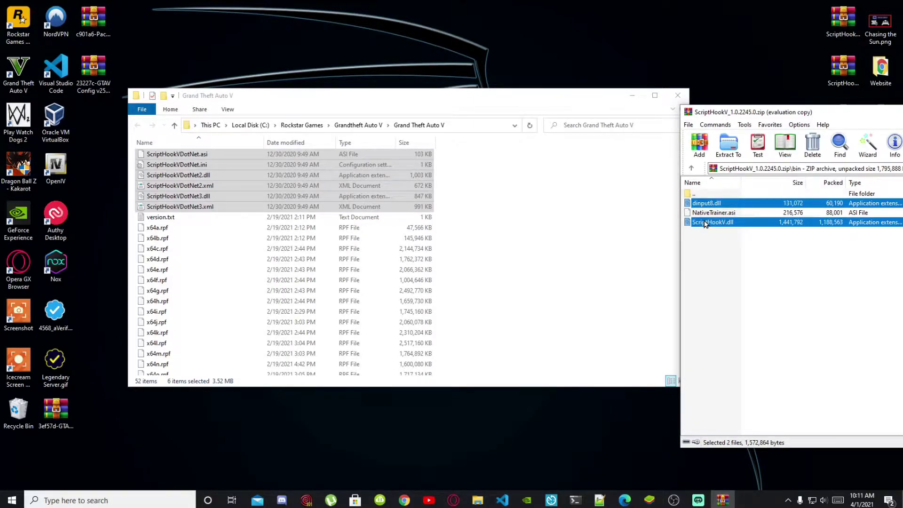
left_click_drag(711, 227, 486, 288)
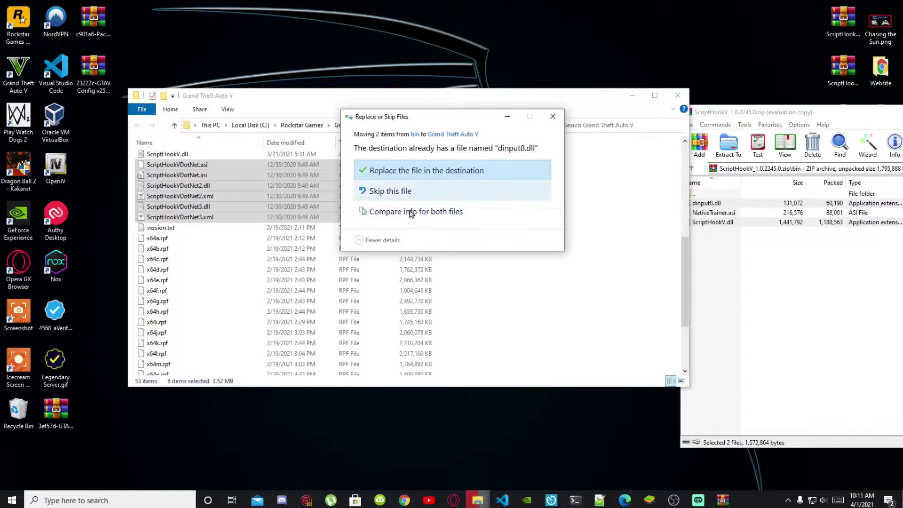
left_click(388, 171)
left_click_drag(838, 116, 416, 134)
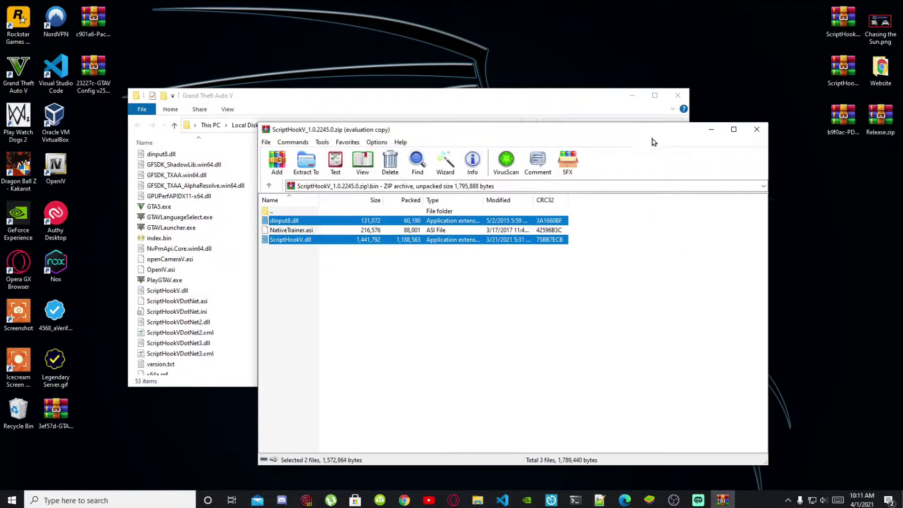
left_click(756, 131)
- Open 3ef57d-GTAV.HeapAdjuster.zip from the desktop in WinRAR and place its window beside the game folder
left_click_drag(557, 102, 634, 106)
scroll(576, 270, "down", 4)
scroll(575, 273, "down", 3)
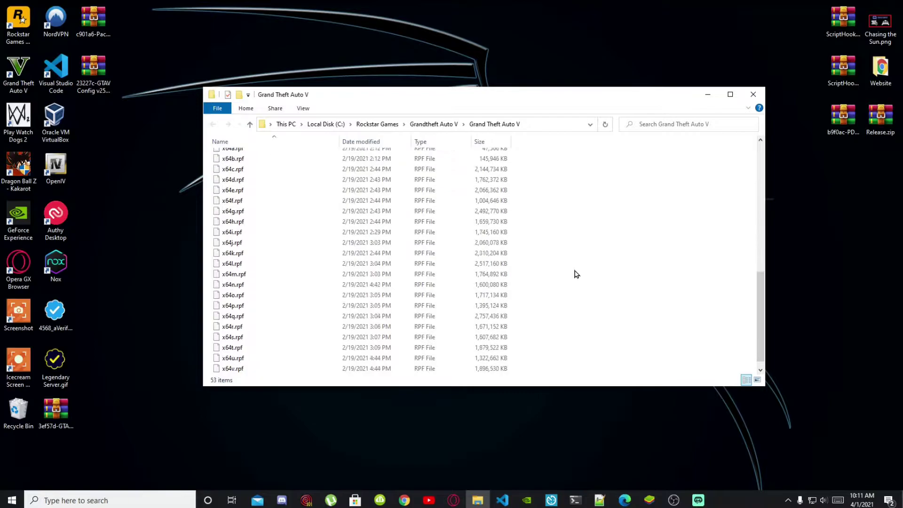
left_click(66, 412)
double_click(54, 411)
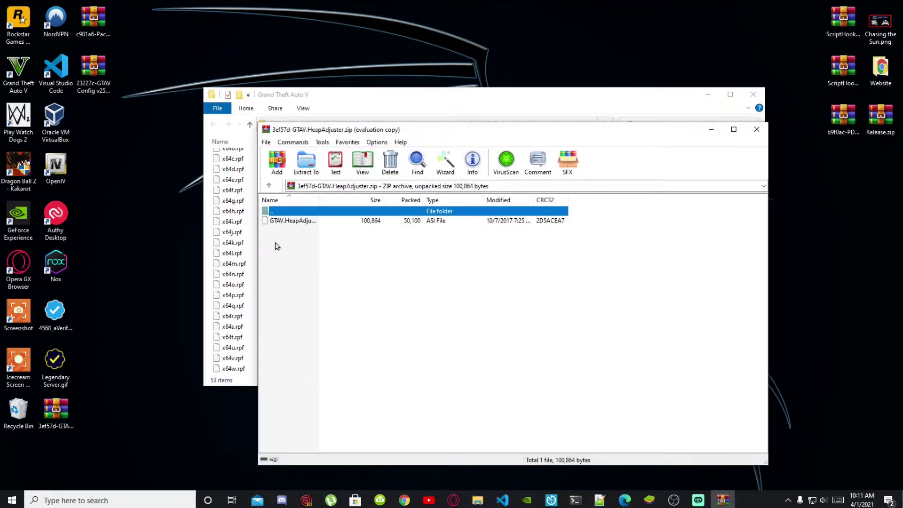
left_click(594, 256)
left_click_drag(324, 129, 701, 132)
- Extract GTAV.HeapAdjuster.asi into the Grand Theft Auto V folder and close the archive
left_click(662, 224)
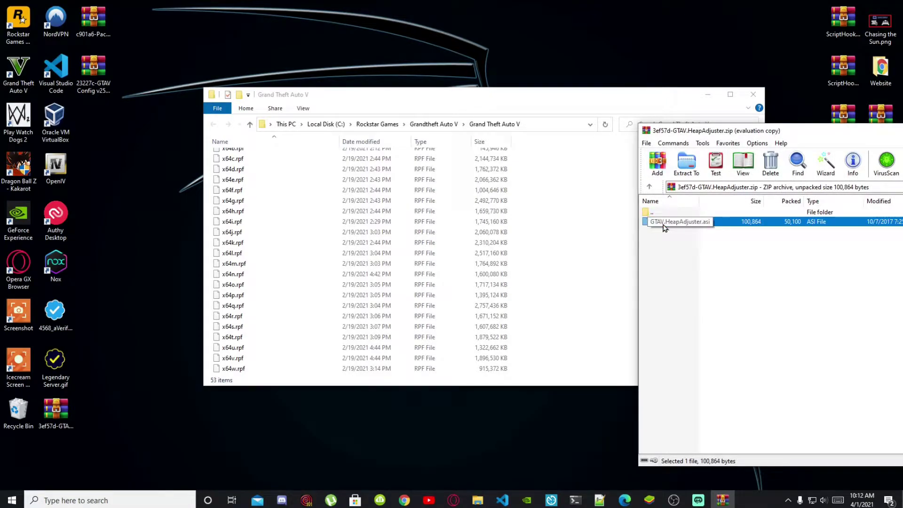
left_click_drag(664, 228, 552, 254)
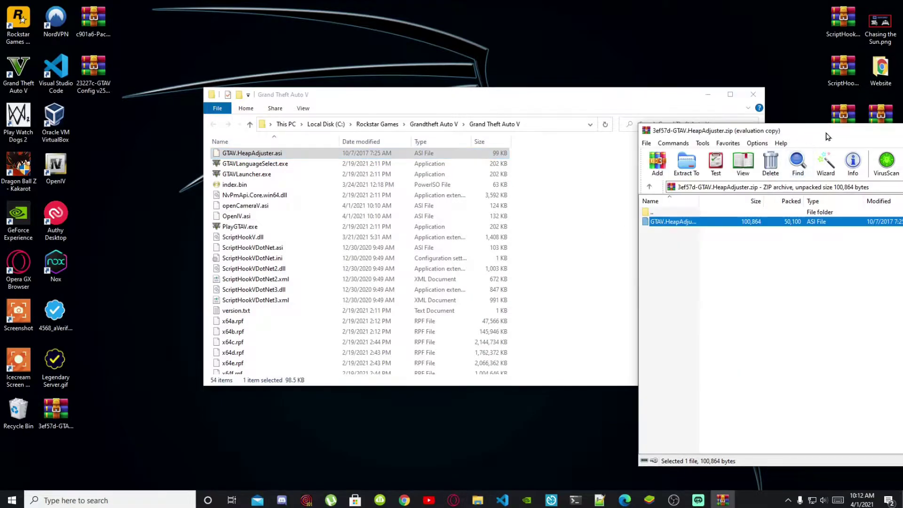
left_click_drag(826, 133, 450, 188)
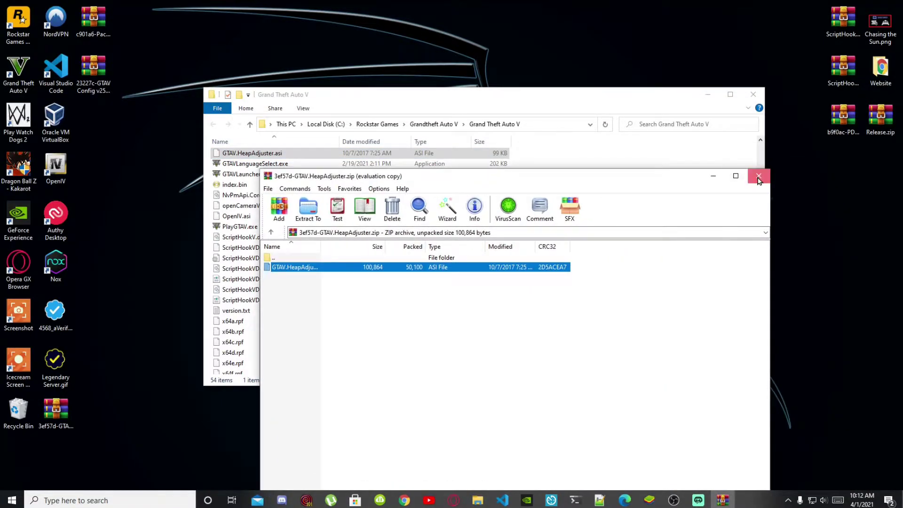
left_click(762, 184)
- Extract PackfileLimitAdjuster.asi and PackfileLimitAdjuster.ini, without ReadMe.txt, from c901a6-PackfileLimitAdjuster.rar into the Grand Theft Auto V folder and close the archive
left_click(93, 17)
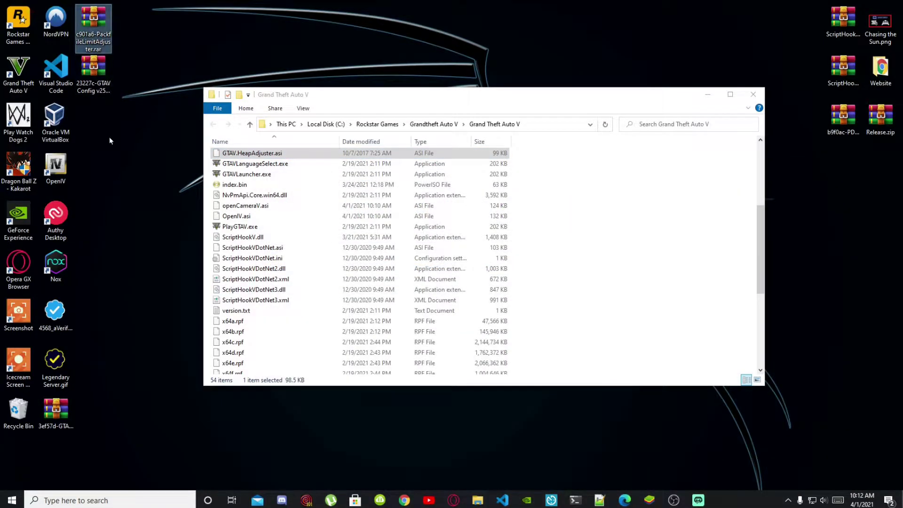
double_click(88, 24)
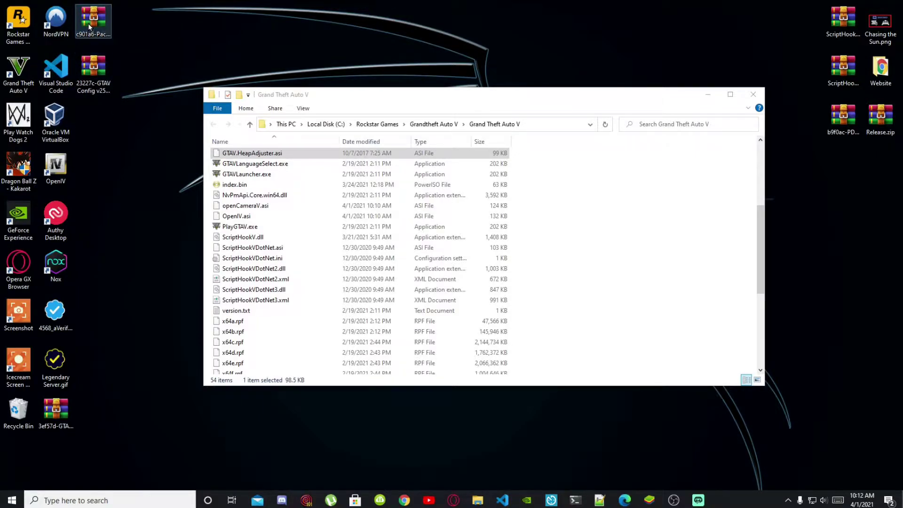
left_click_drag(343, 180, 728, 87)
left_click_drag(721, 241, 681, 176)
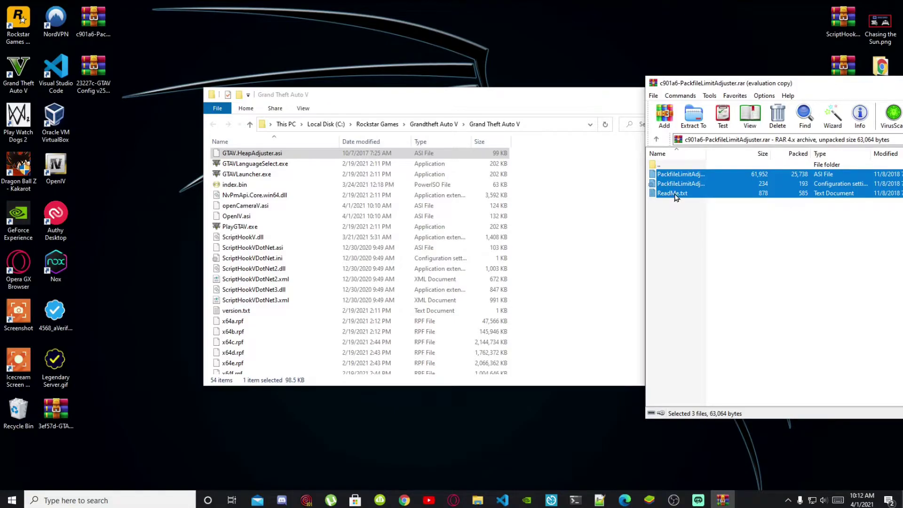
left_click(675, 195, "ctrl")
left_click_drag(698, 185, 563, 316)
left_click_drag(839, 88, 408, 94)
left_click(713, 79)
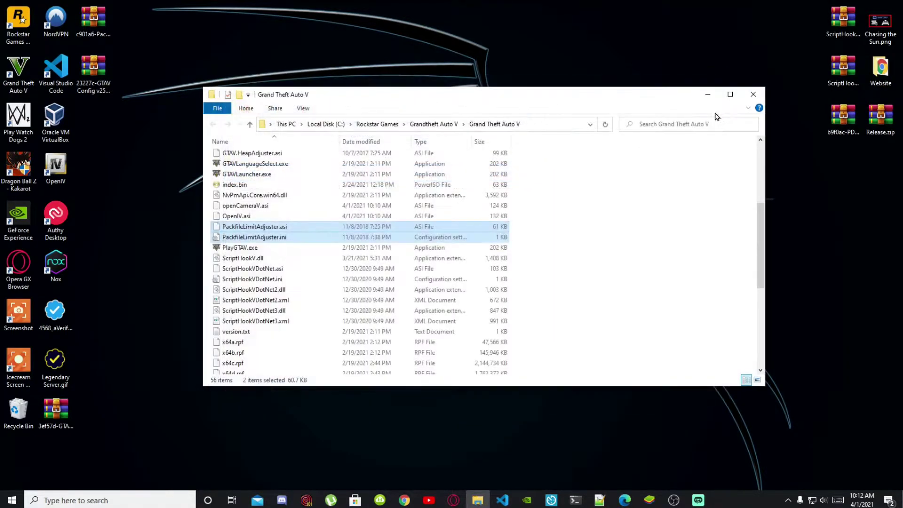
- Refresh the Grand Theft Auto V folder and create a new folder named "scripts" in it
left_click_drag(656, 99, 600, 104)
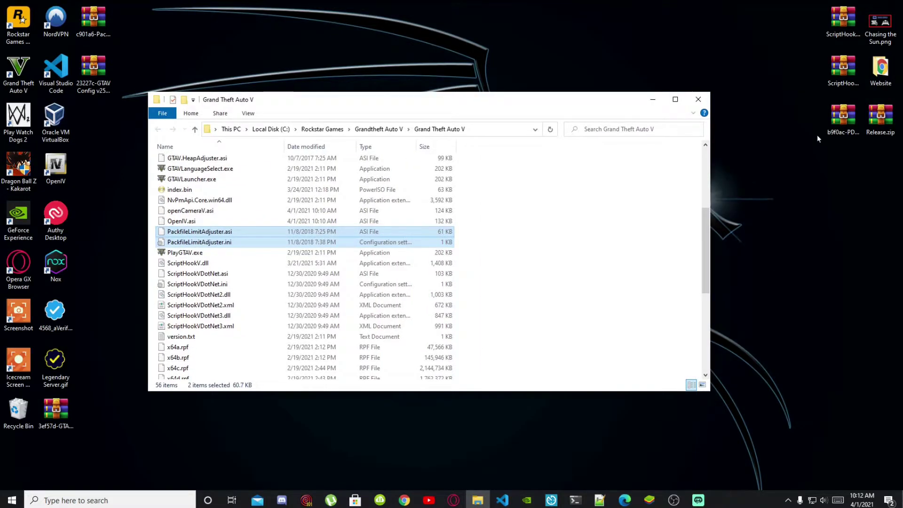
left_click(835, 129)
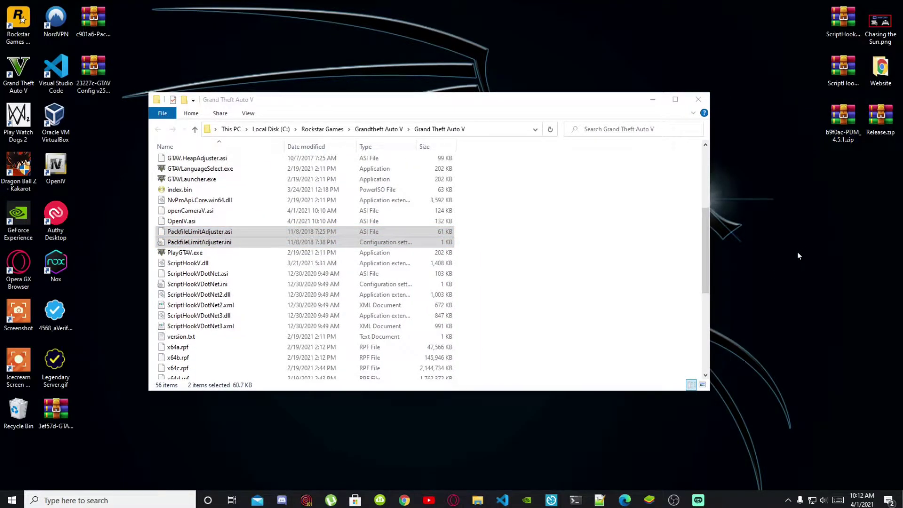
left_click_drag(491, 104, 549, 101)
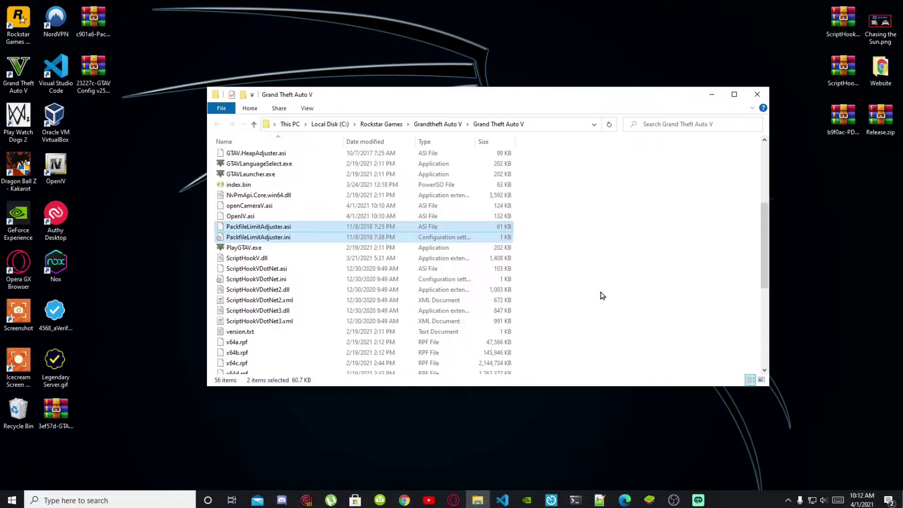
right_click(596, 252)
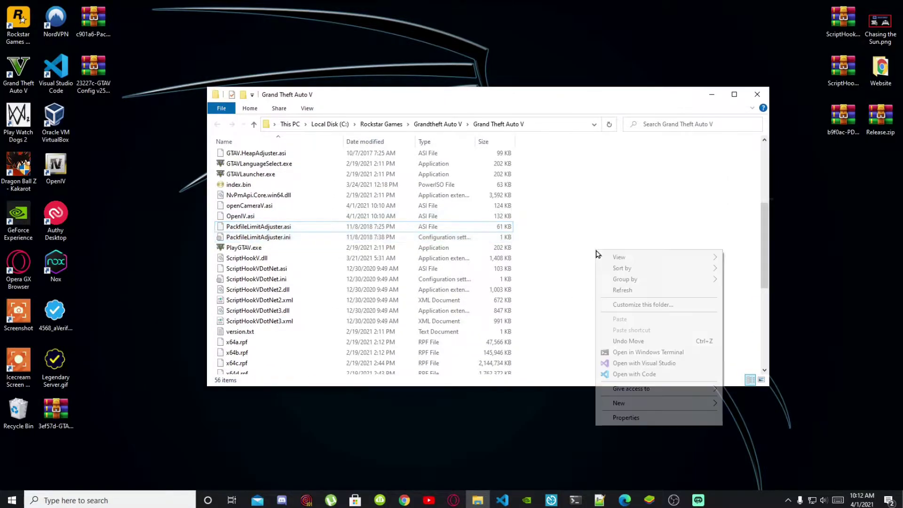
left_click(620, 290)
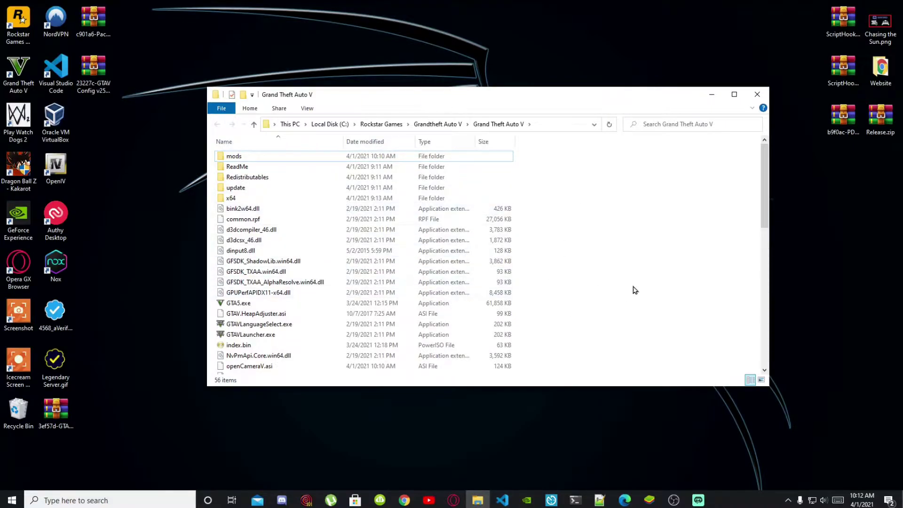
right_click(601, 273)
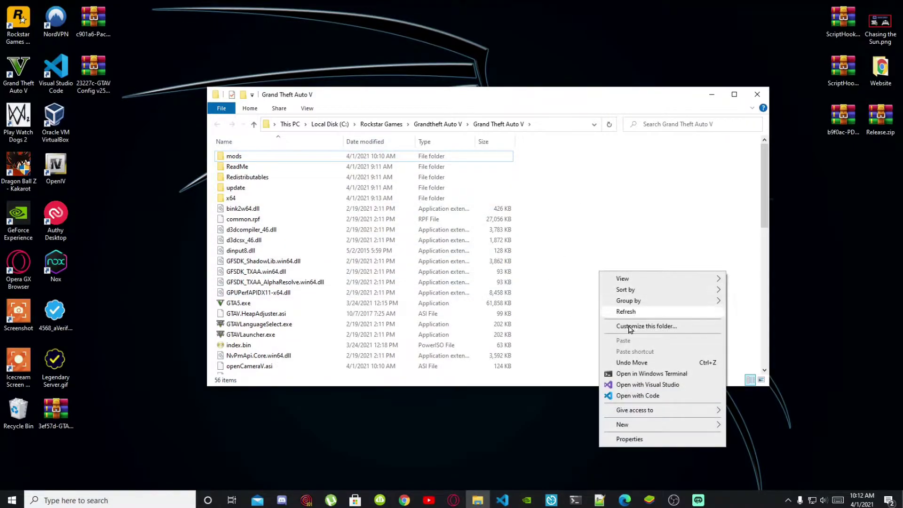
mouse_move(622, 424)
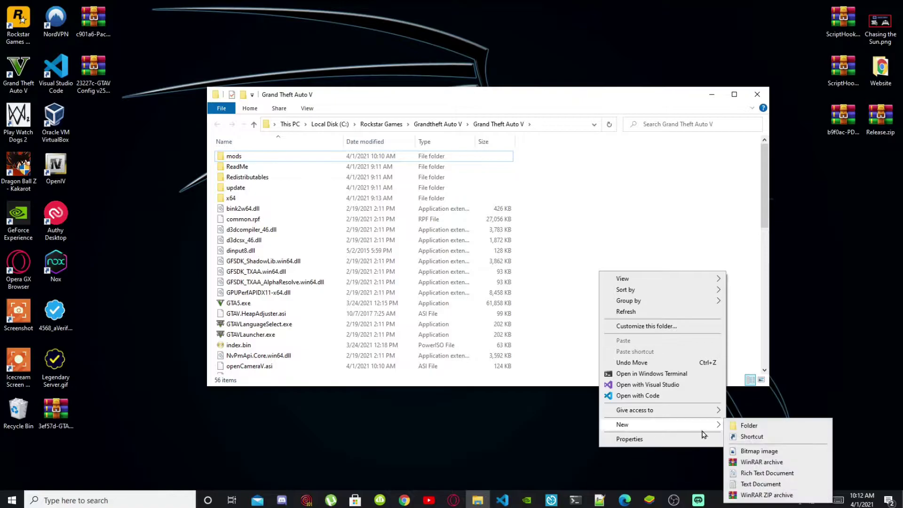
left_click(748, 428)
type("scripts")
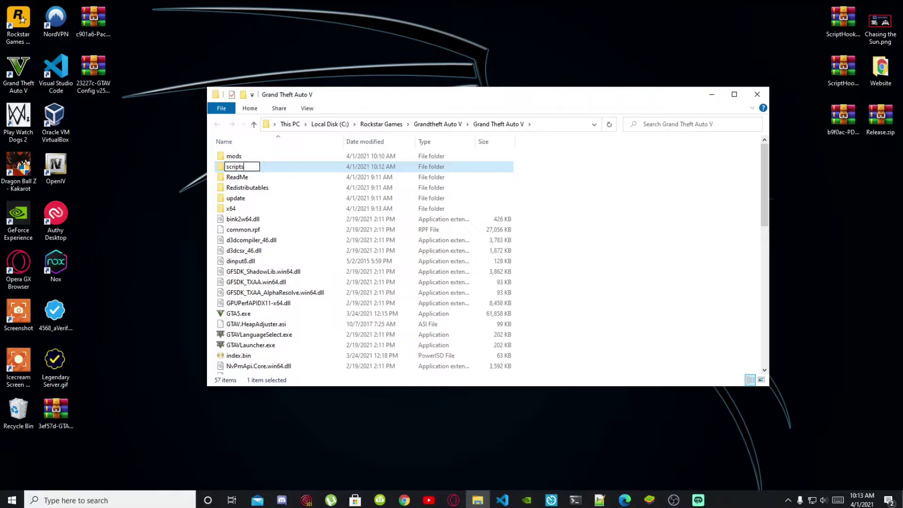
key("Return")
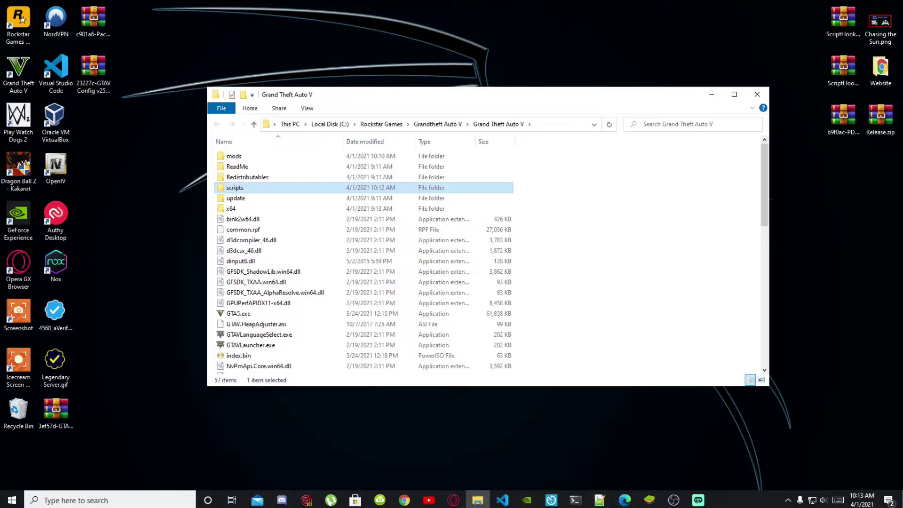
- Open the new scripts folder, open b9f0ac-PDM_4.5.1.zip from the desktop beside it, and dismiss the licence reminder
key("Return")
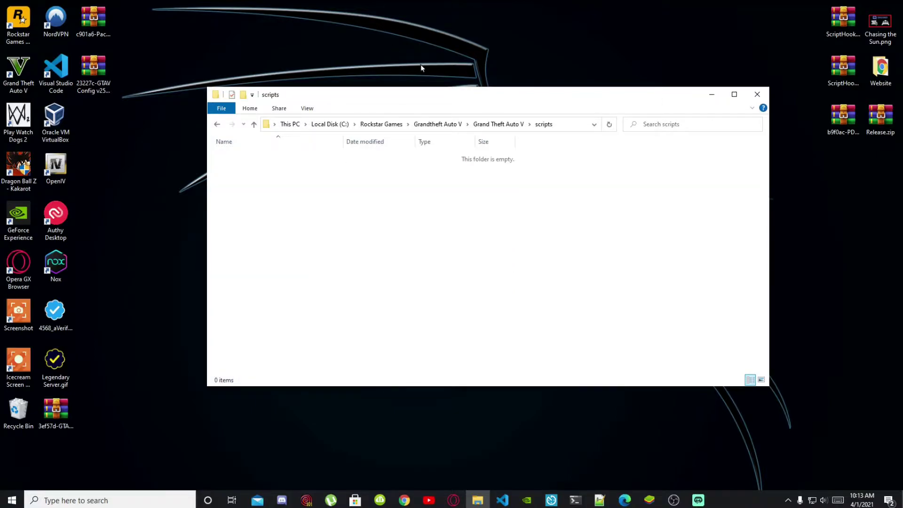
left_click_drag(435, 103, 385, 67)
left_click(837, 123)
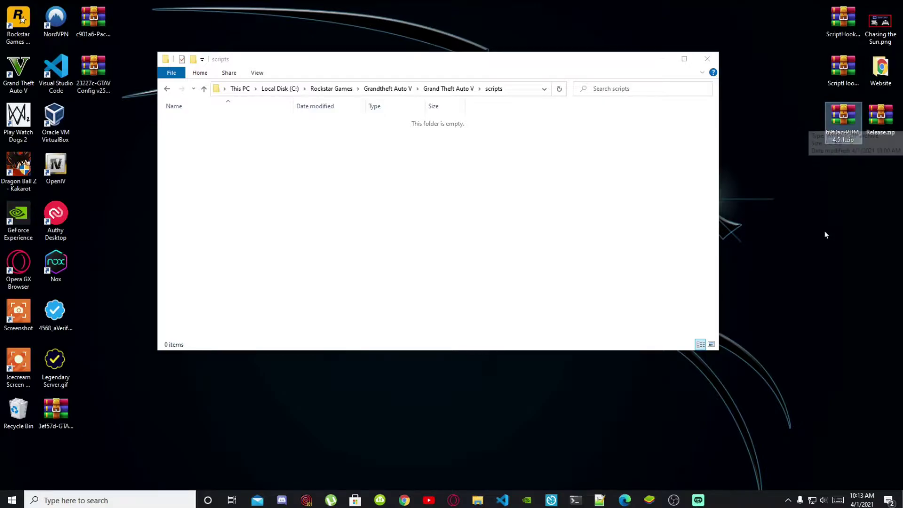
double_click(848, 121)
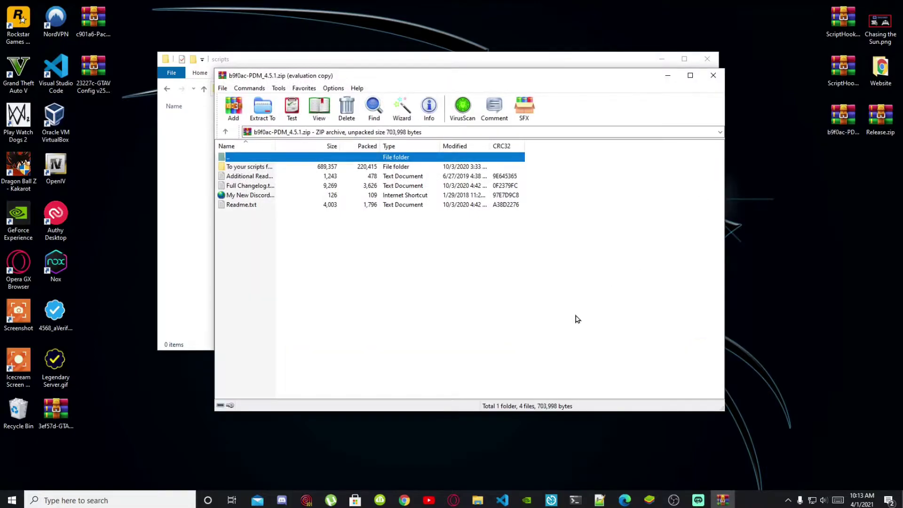
left_click(546, 204)
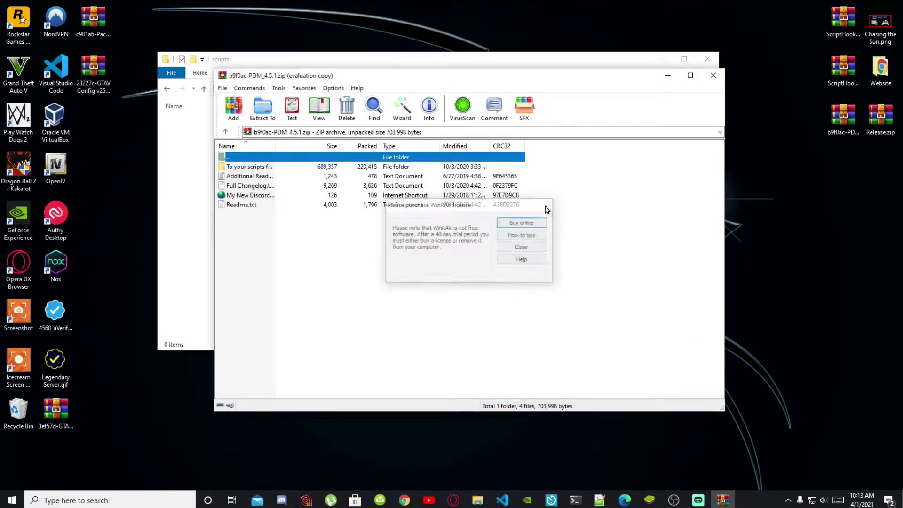
left_click_drag(264, 77, 778, 78)
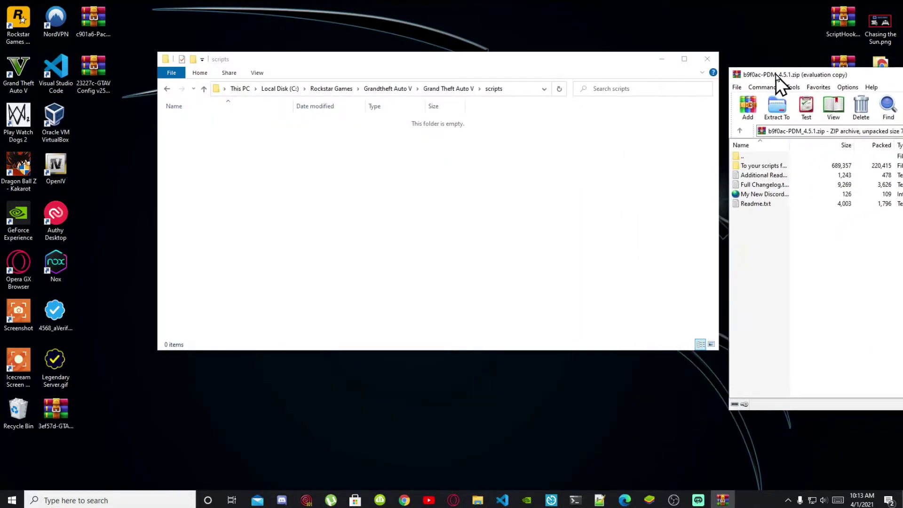
- Extract the PremiumDeluxeMotorsport folder and the INMNativeUI and PDMCD4 .dll and .pdb files into the scripts folder, and close the archive
double_click(763, 167)
left_click_drag(842, 268, 284, 174)
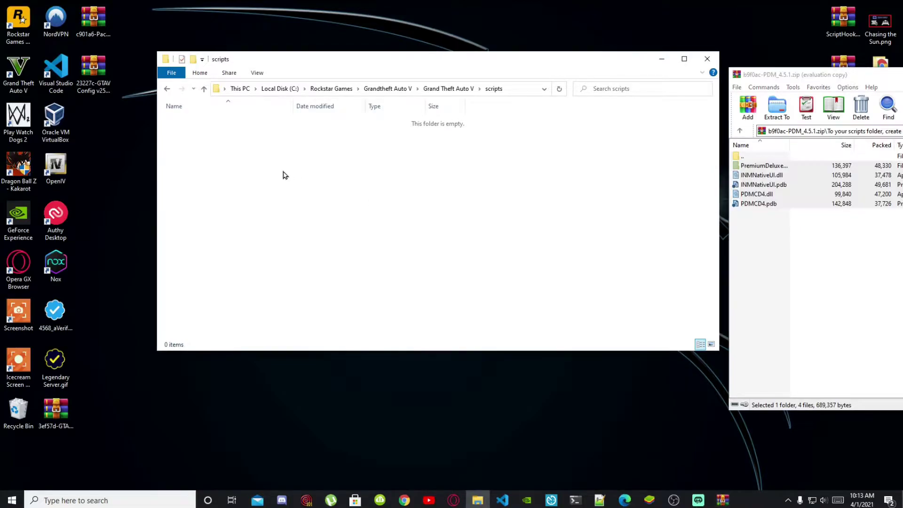
left_click(275, 236)
left_click_drag(877, 77, 384, 65)
left_click(733, 65)
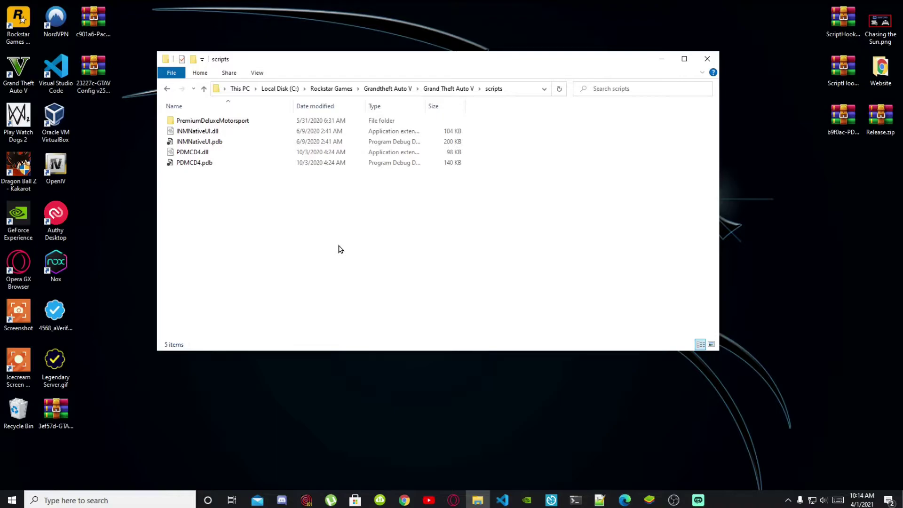
- Open Release.zip from the desktop, and open the mods folder inside the Grand Theft Auto V folder
double_click(879, 117)
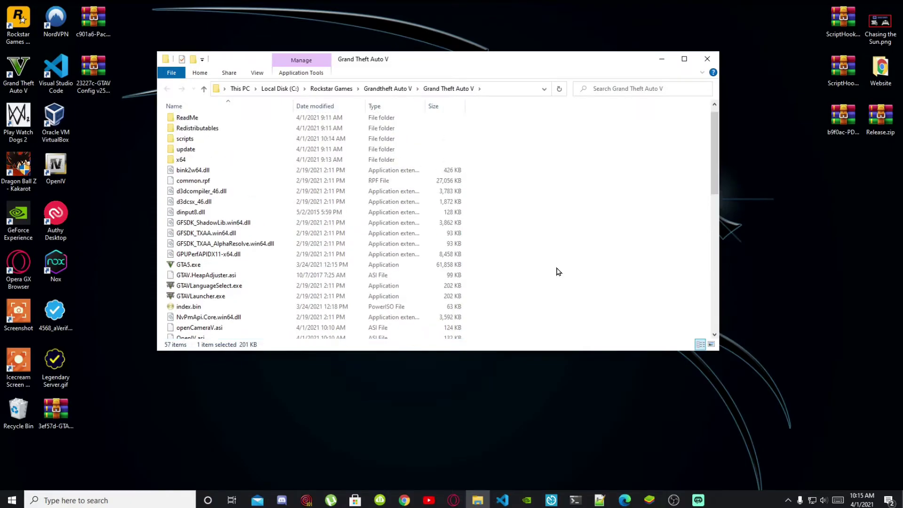
scroll(558, 271, "up", 1)
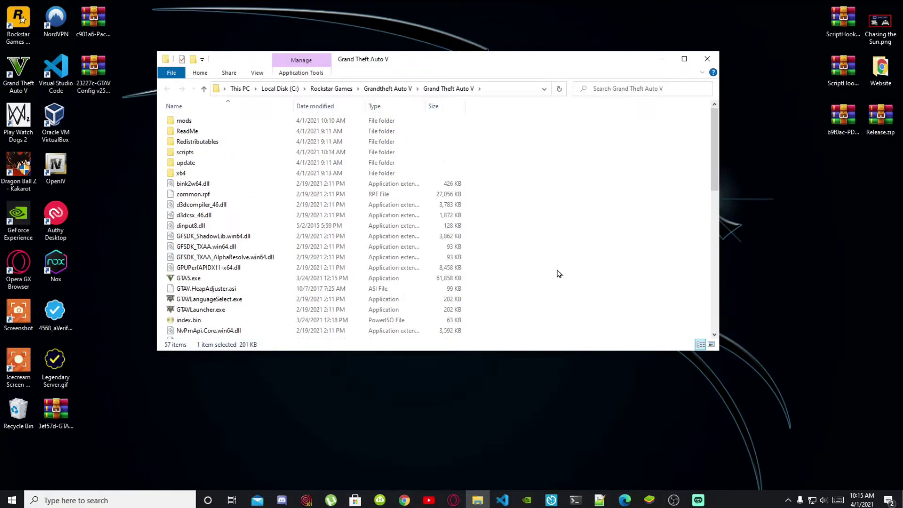
left_click(193, 123)
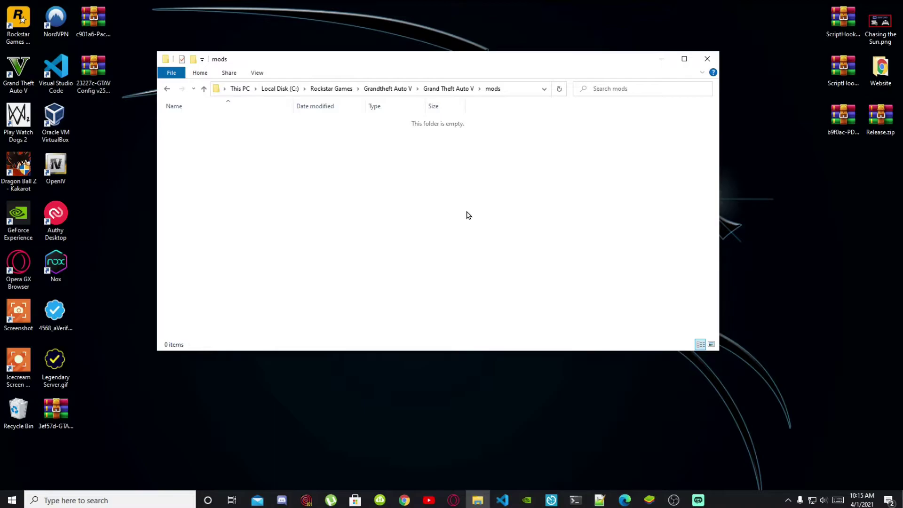
- Copy the update folder from the Grand Theft Auto V folder into the mods folder
left_click(166, 90)
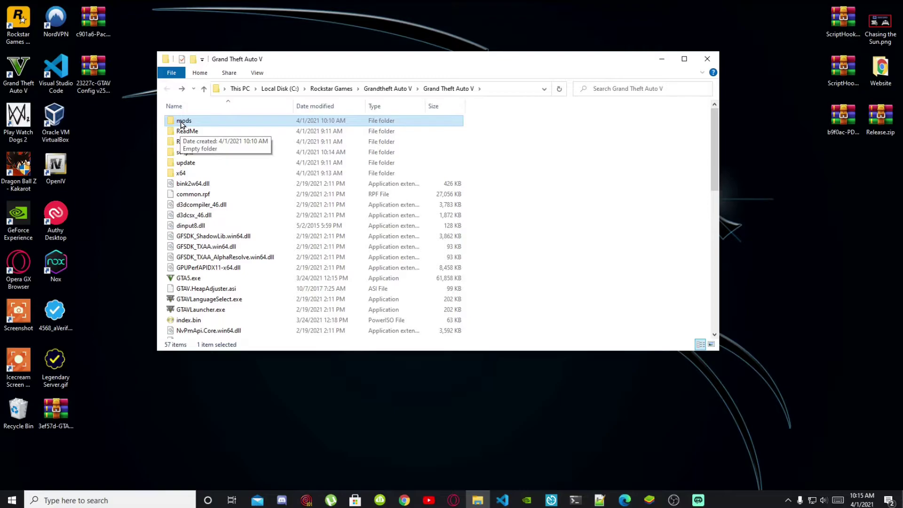
left_click(186, 169)
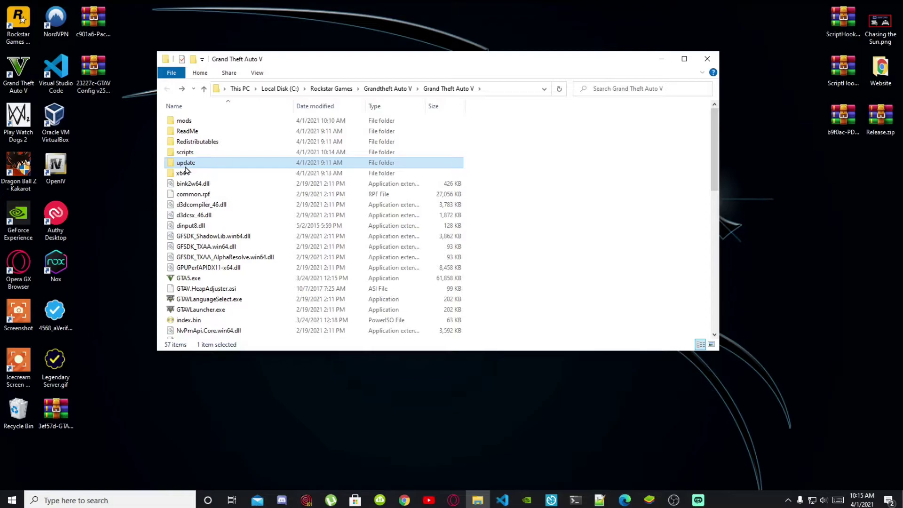
right_click(186, 167)
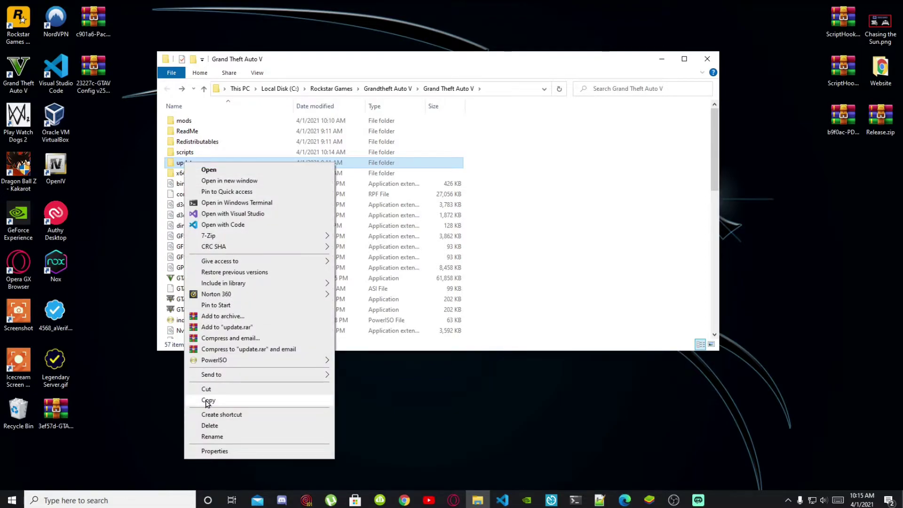
left_click(208, 400)
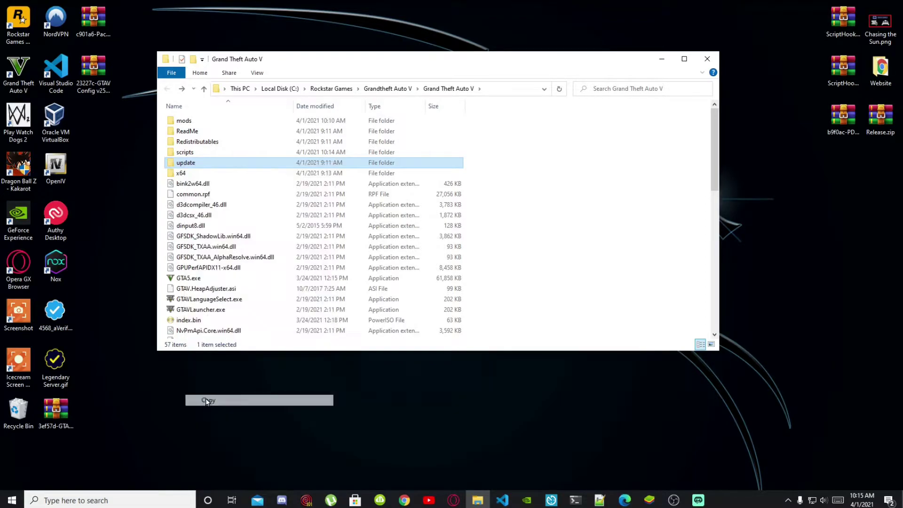
double_click(184, 121)
right_click(209, 155)
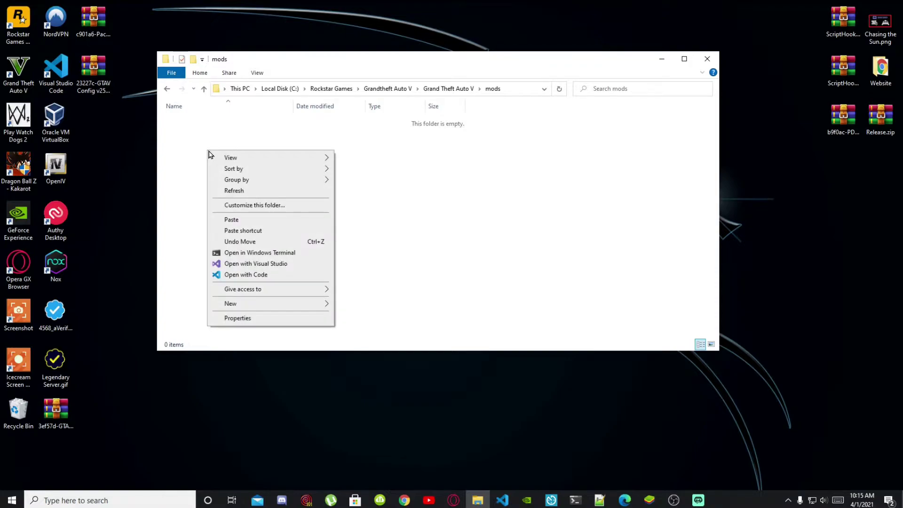
left_click(233, 219)
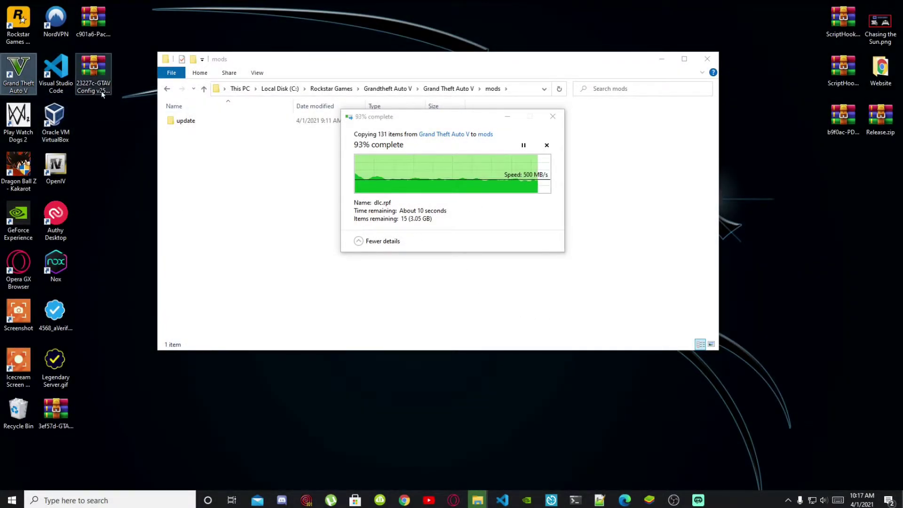
- Open 23227c-GTAV Config v25.5.rar from the desktop, dismiss the licence reminder, and place the archive window beside the mods folder
double_click(94, 68)
left_click(652, 89)
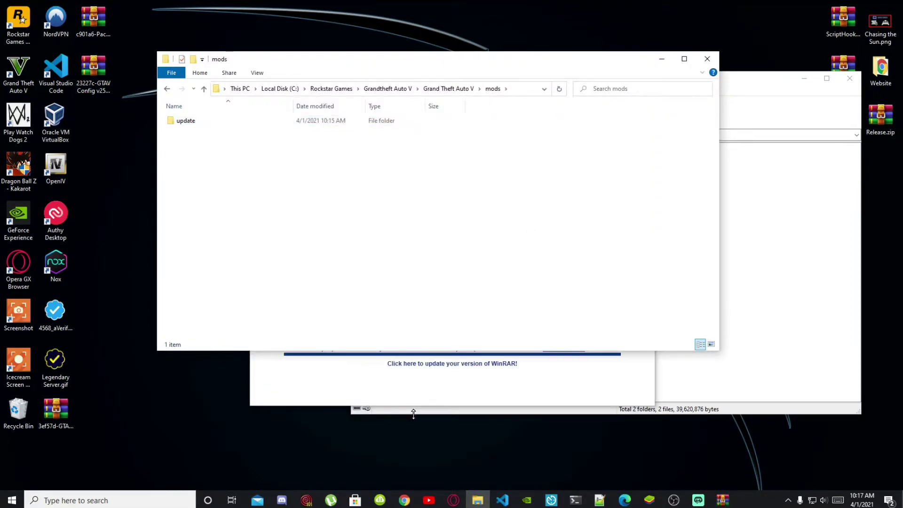
left_click(463, 372)
left_click(643, 91)
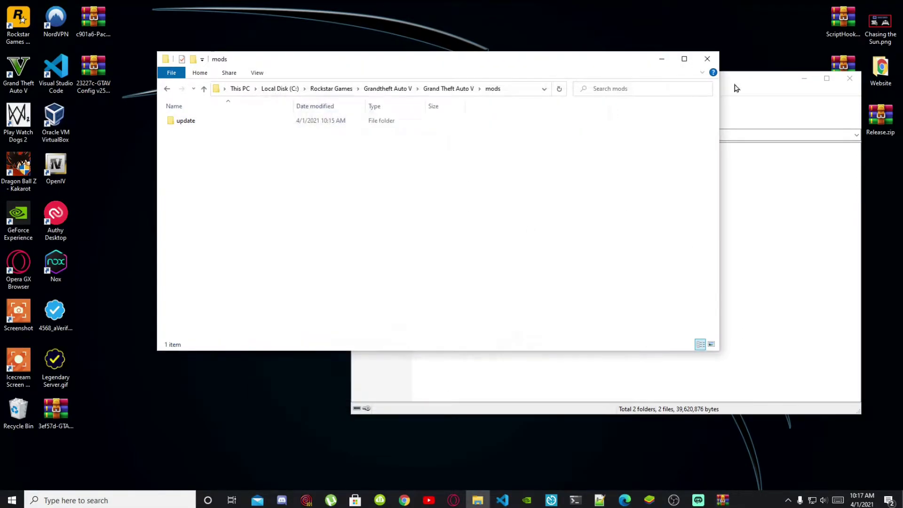
left_click(737, 88)
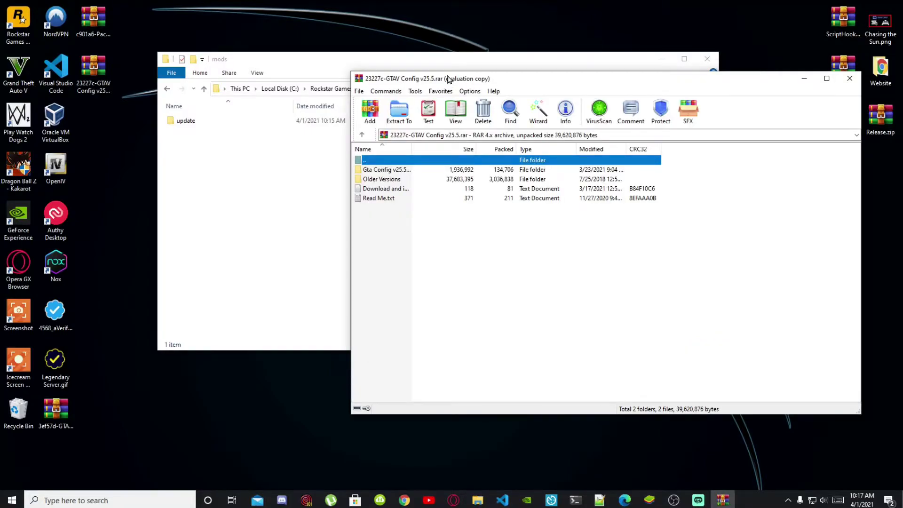
left_click_drag(455, 79, 831, 87)
left_click(598, 158)
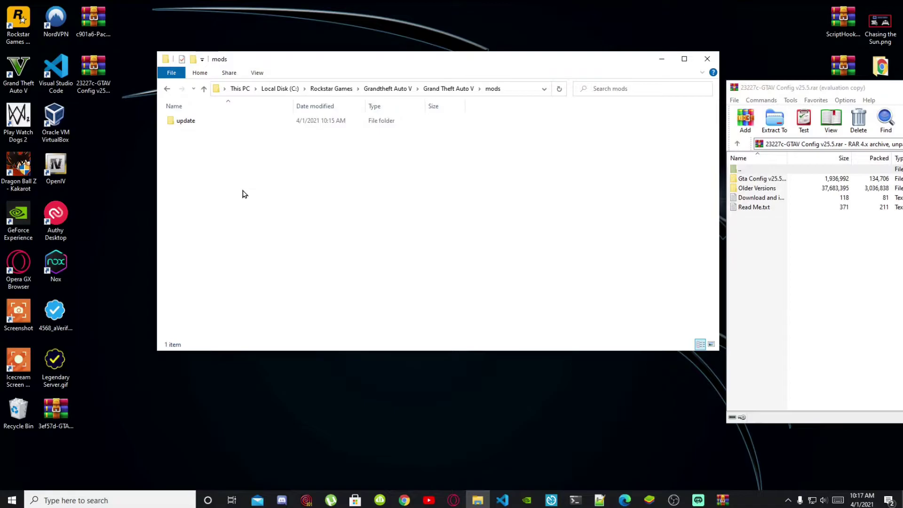
- Delete all the folders inside mods\update\x64\dlcpacks
left_click(393, 90)
double_click(207, 124)
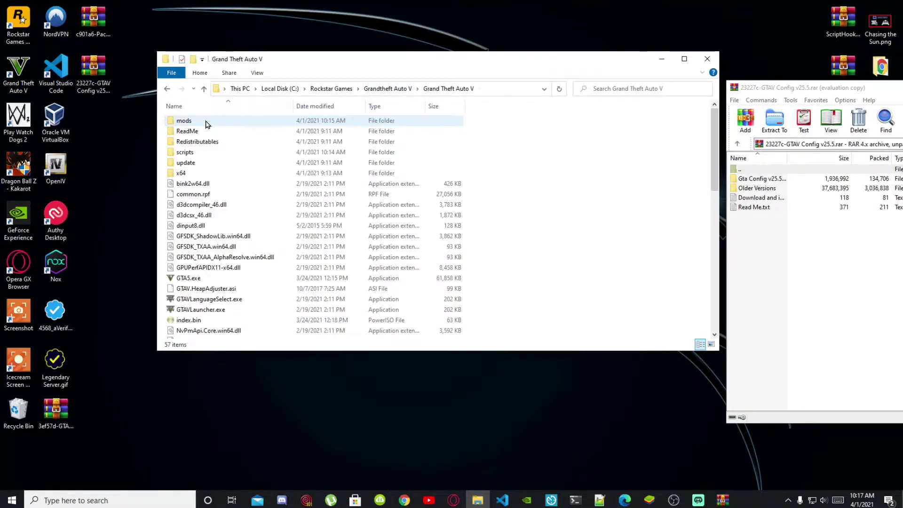
double_click(195, 123)
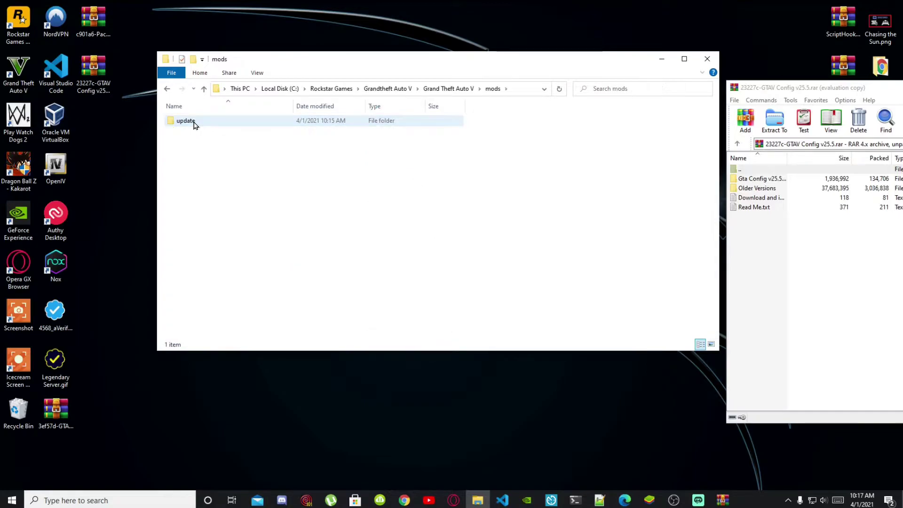
double_click(185, 121)
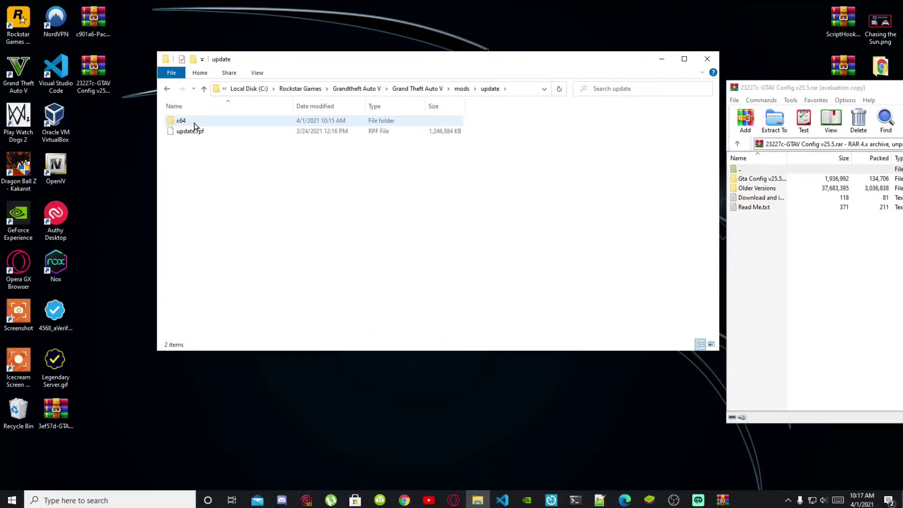
double_click(195, 123)
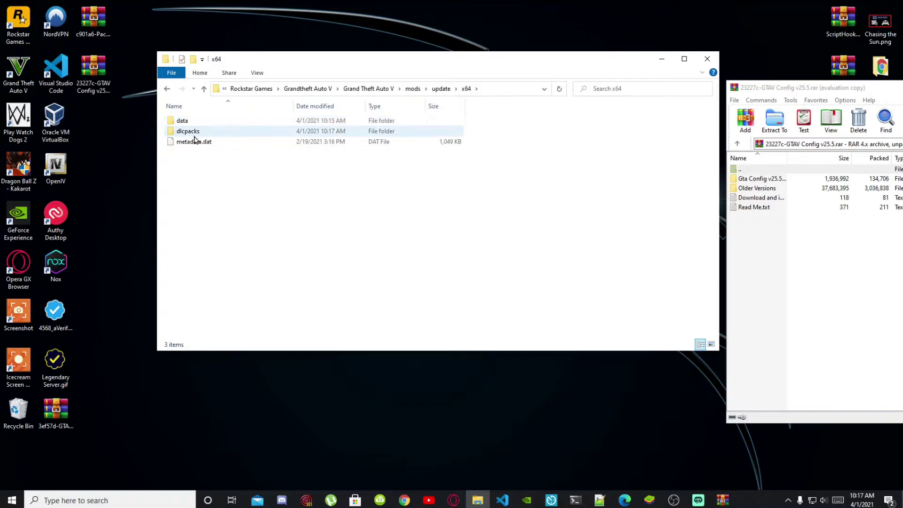
double_click(189, 131)
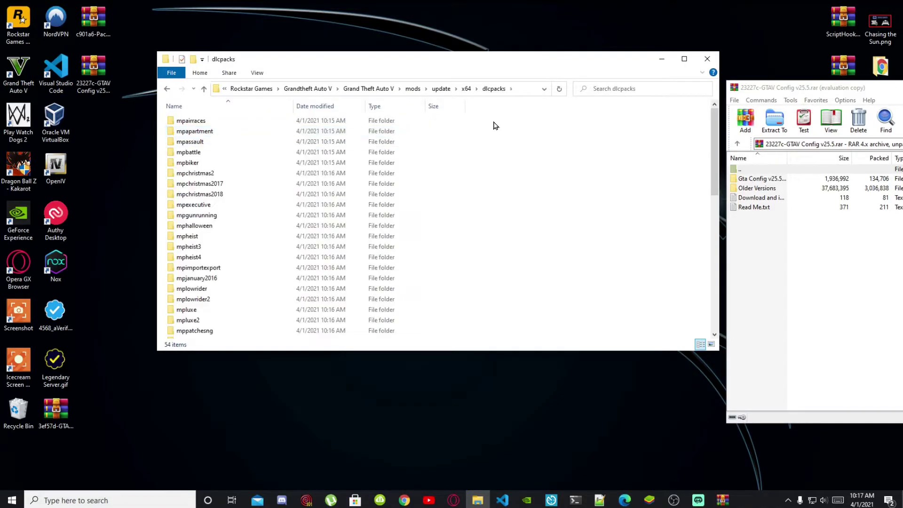
left_click_drag(492, 120, 281, 402)
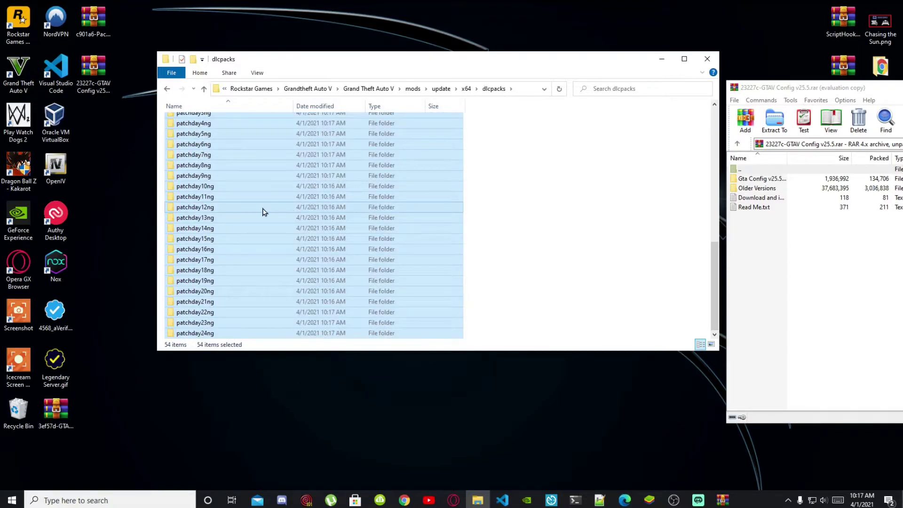
right_click(262, 208)
left_click(287, 390)
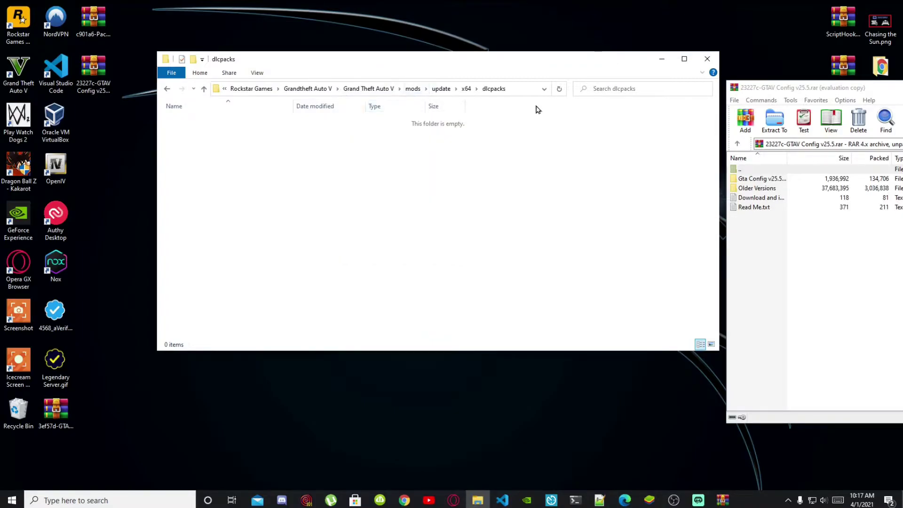
- Return to the Grand Theft Auto V folder, and open the 5x traffic 5x peds folder of Gta Config v25.5 in the archive
left_click(376, 89)
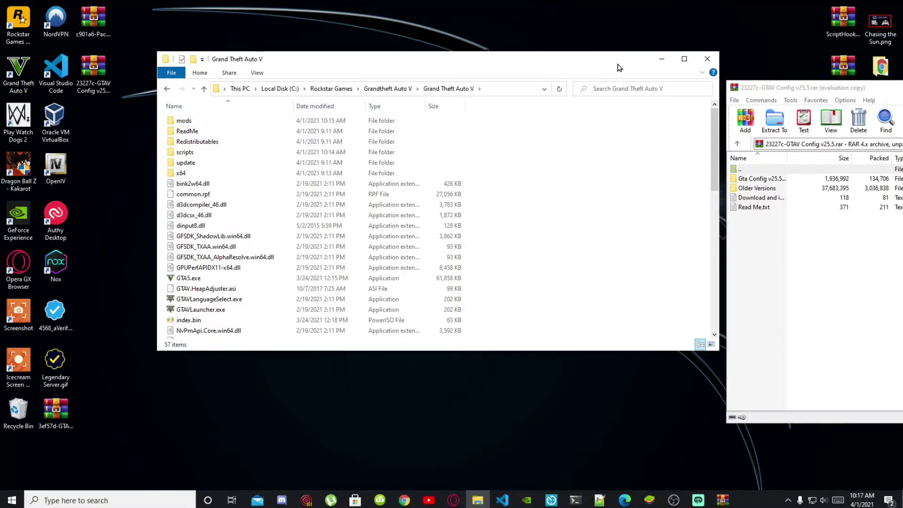
left_click_drag(605, 66, 527, 75)
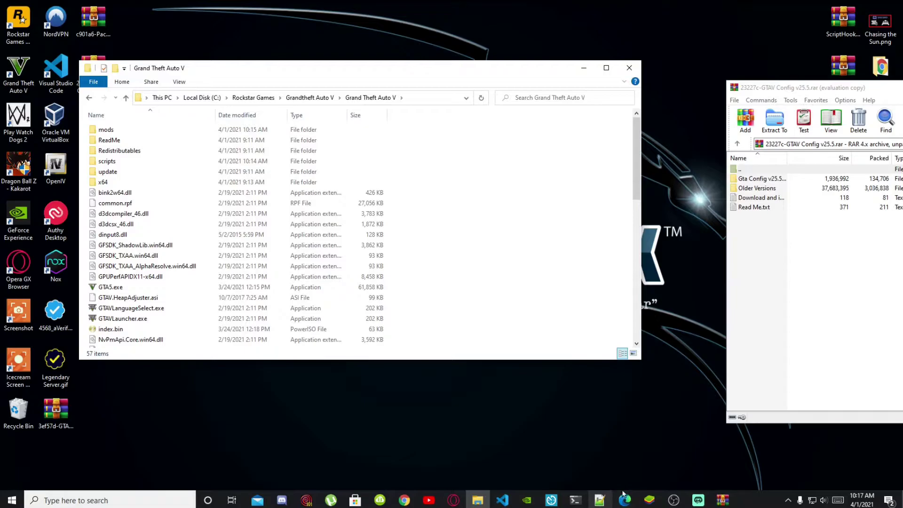
double_click(759, 183)
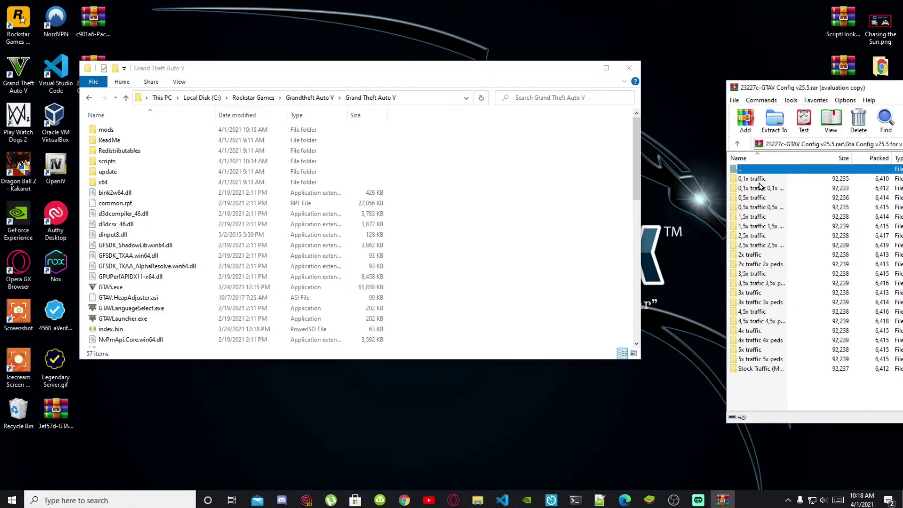
double_click(757, 359)
left_click(751, 307)
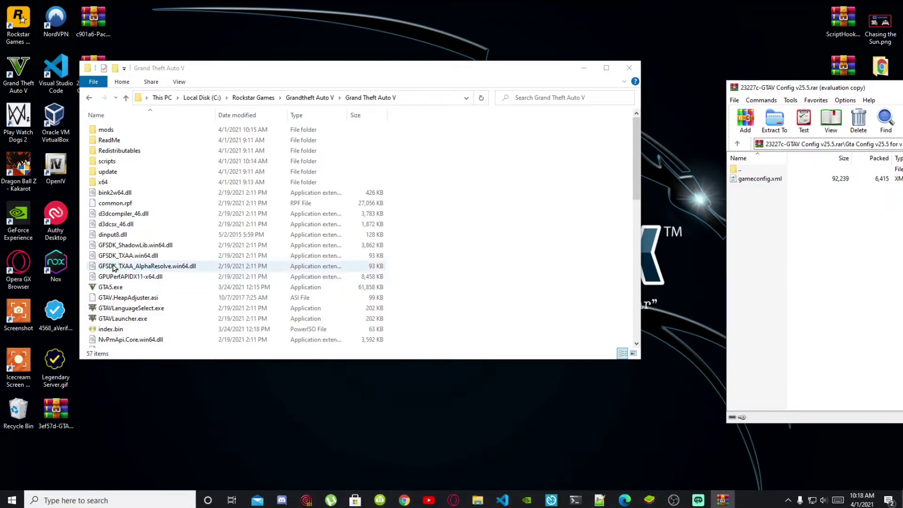
- Launch OpenIV for the Windows version of Grand Theft Auto V and turn on edit mode, accepting the warning
left_click(56, 174)
double_click(56, 175)
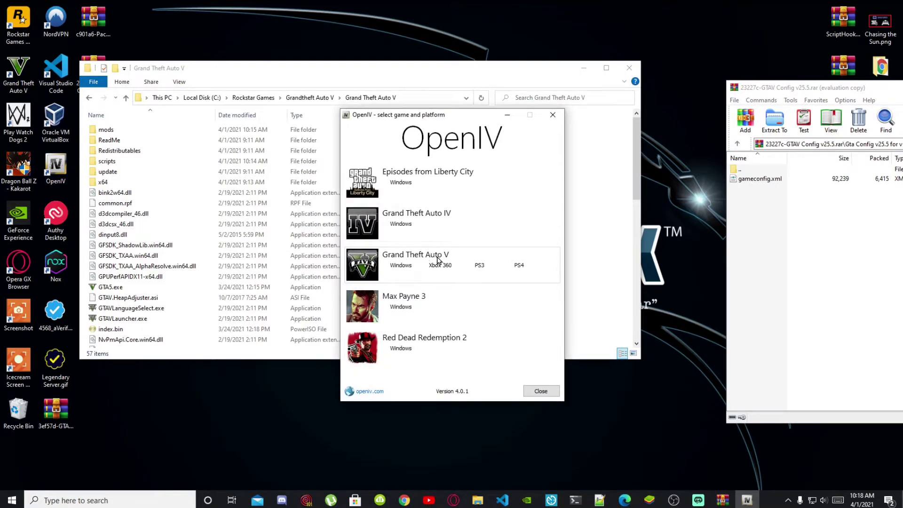
left_click(408, 268)
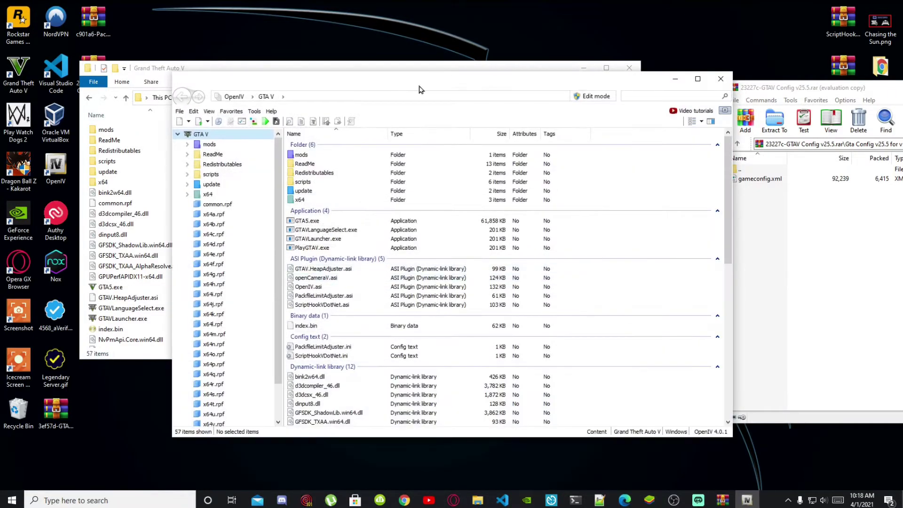
left_click_drag(477, 87, 404, 81)
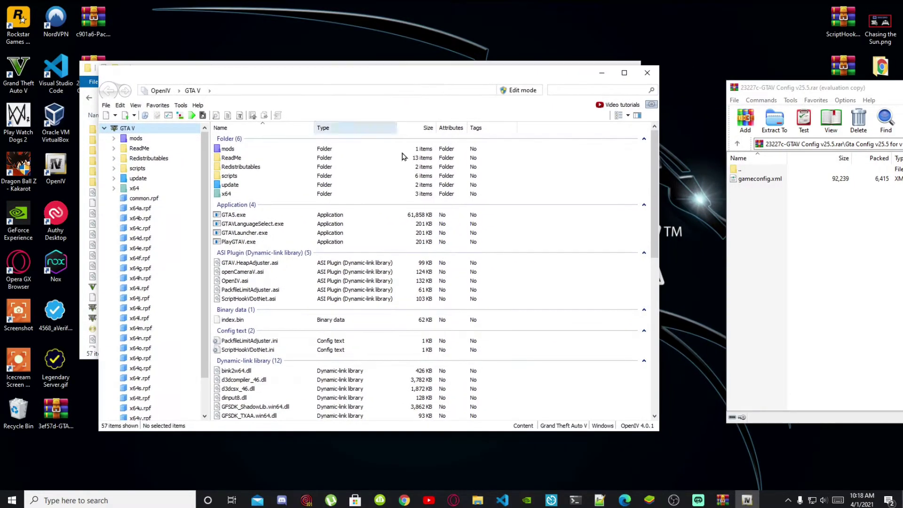
left_click(513, 96)
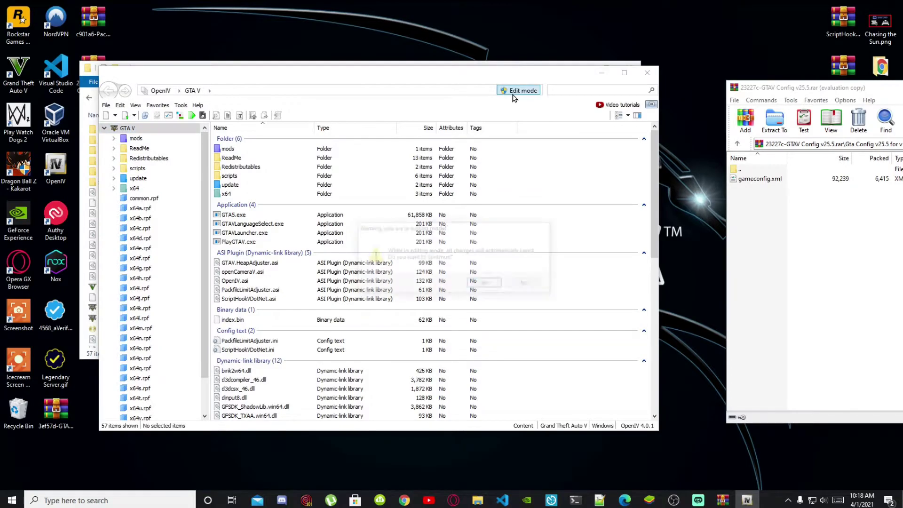
left_click(482, 288)
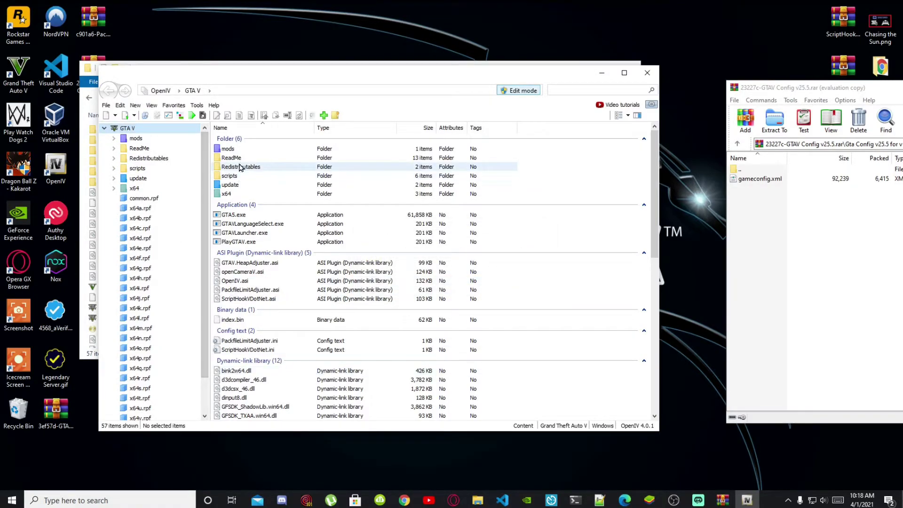
- Open mods\update\update.rpf\common\data in OpenIV and save a copy of its gameconfig.xml to the desktop
double_click(229, 149)
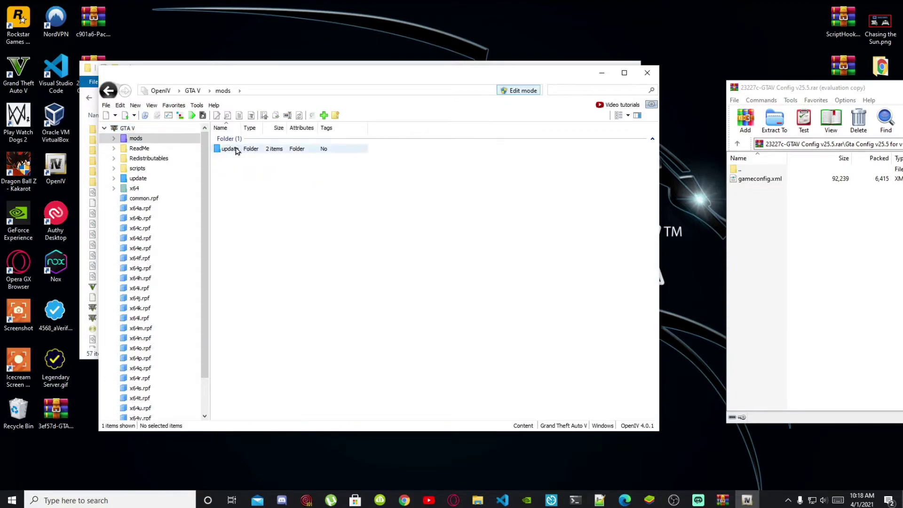
double_click(236, 150)
double_click(234, 171)
left_click(234, 150)
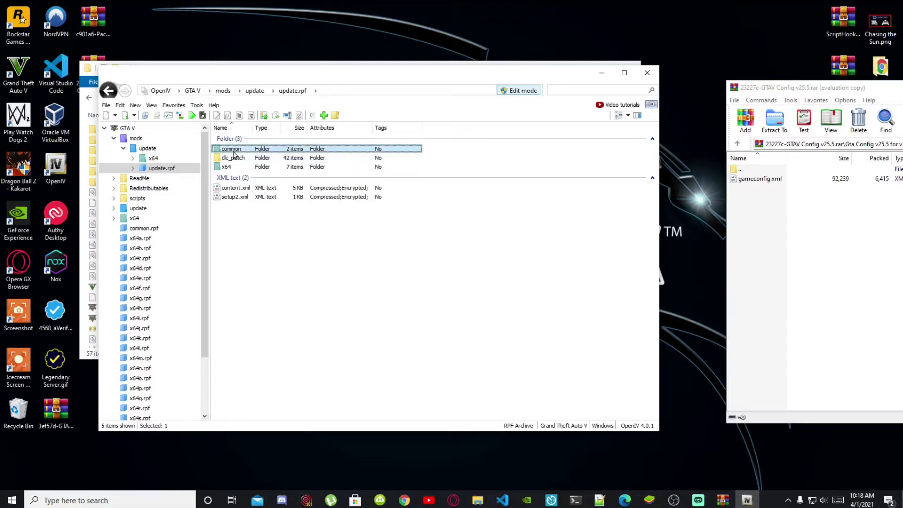
double_click(231, 149)
double_click(227, 149)
scroll(341, 255, "down", 4)
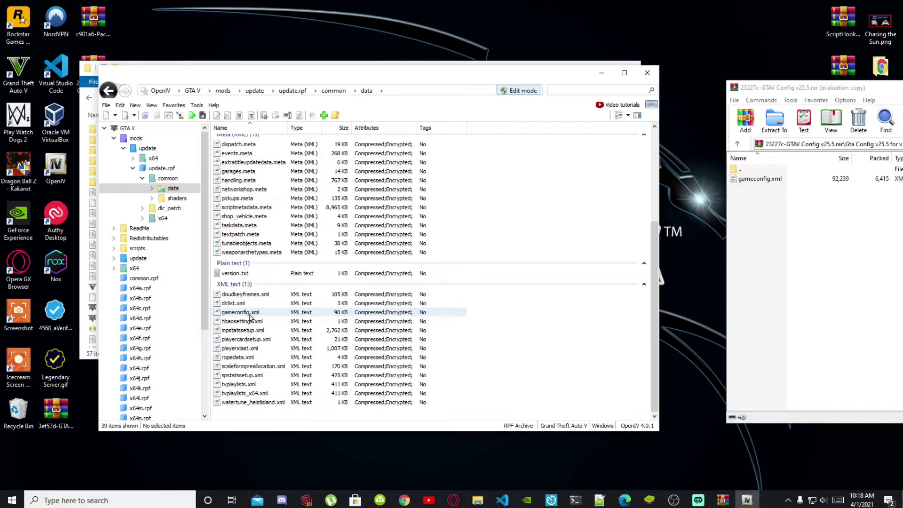
left_click(250, 313)
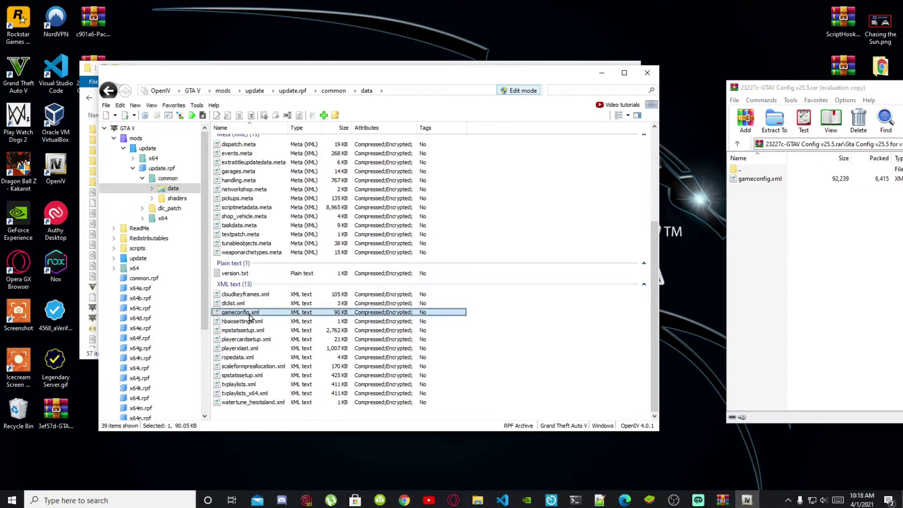
left_click_drag(382, 47, 425, 21)
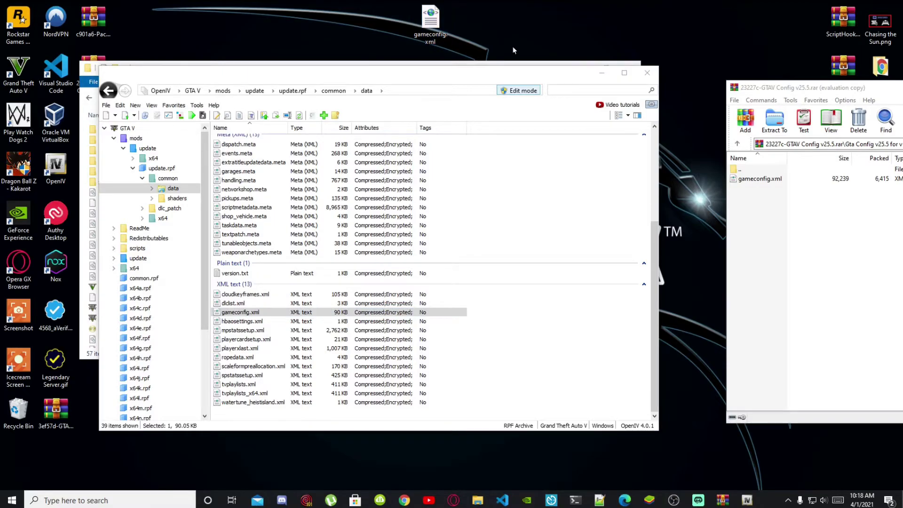
- Replace gameconfig.xml in the OpenIV data folder with the version from the 5x traffic 5x peds archive folder, and close the archive
left_click(828, 302)
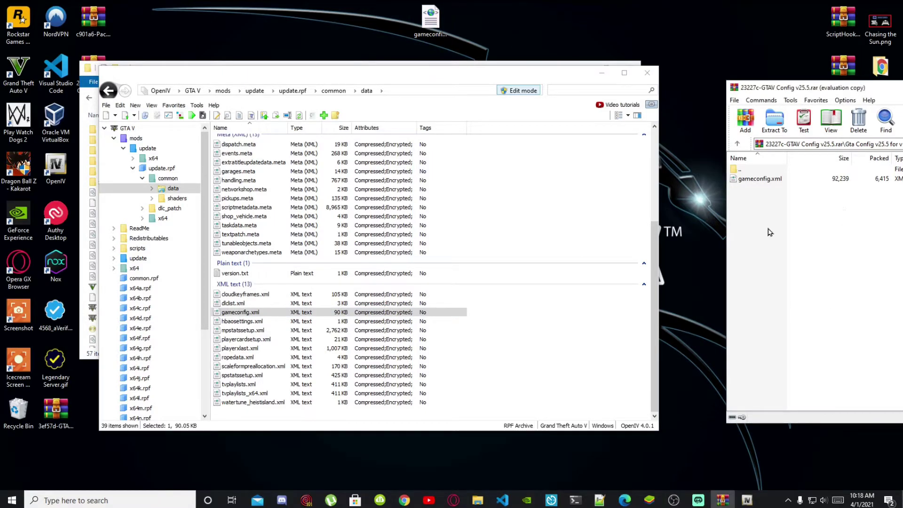
left_click(770, 186)
left_click_drag(770, 185, 538, 320)
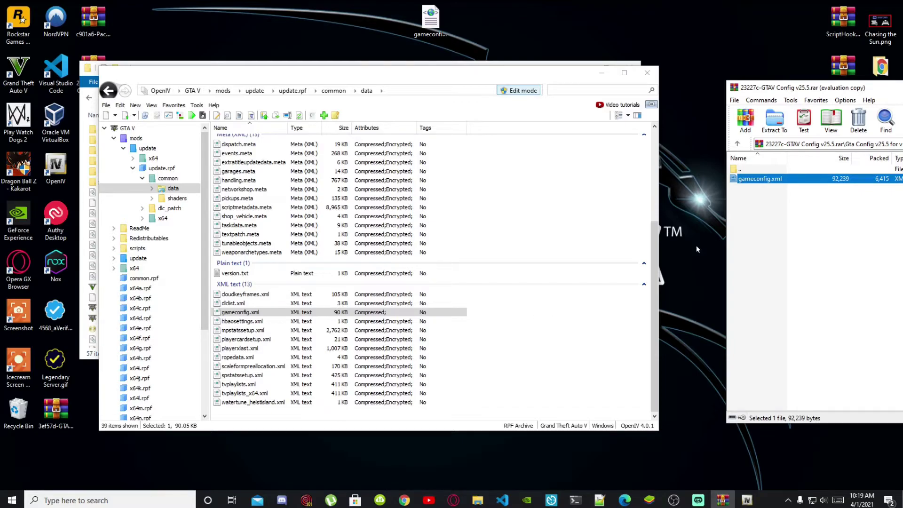
left_click_drag(793, 92, 408, 94)
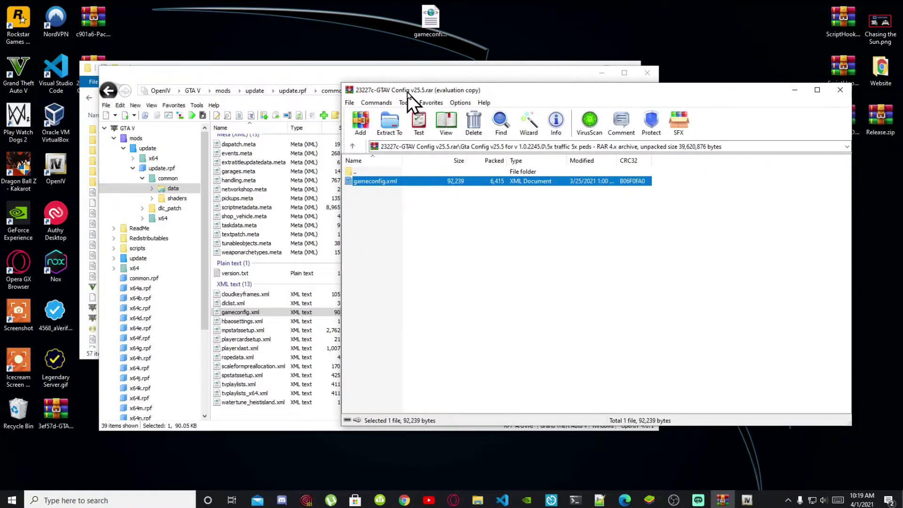
left_click(840, 91)
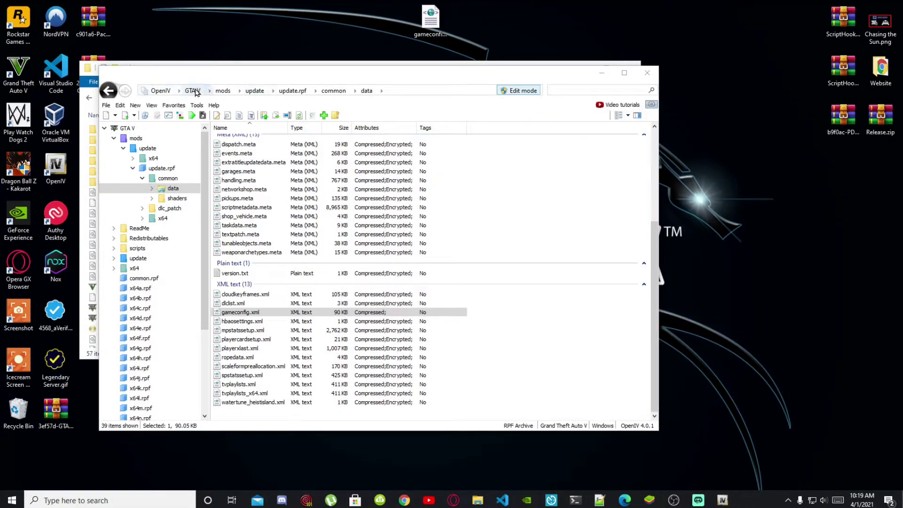
- Return to the GTA V root folder in OpenIV, and close OpenIV and the Grand Theft Auto V folder window
left_click(192, 91)
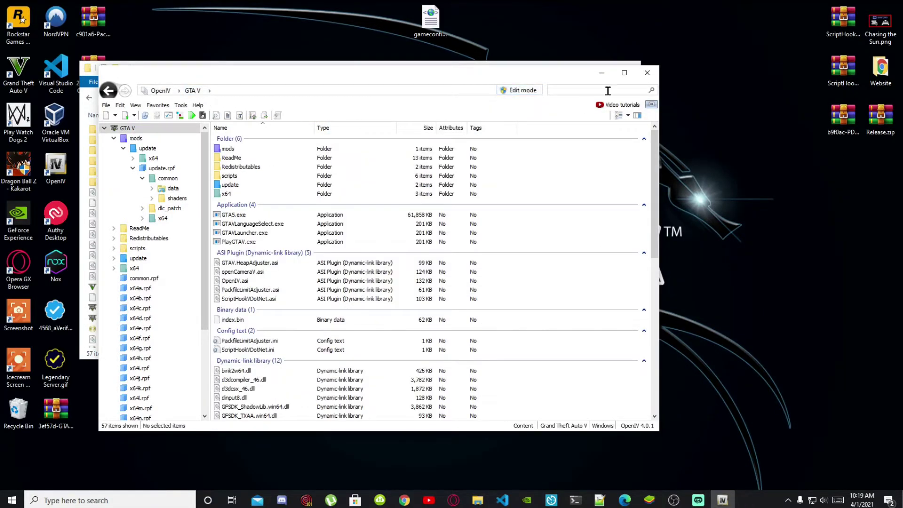
left_click(647, 72)
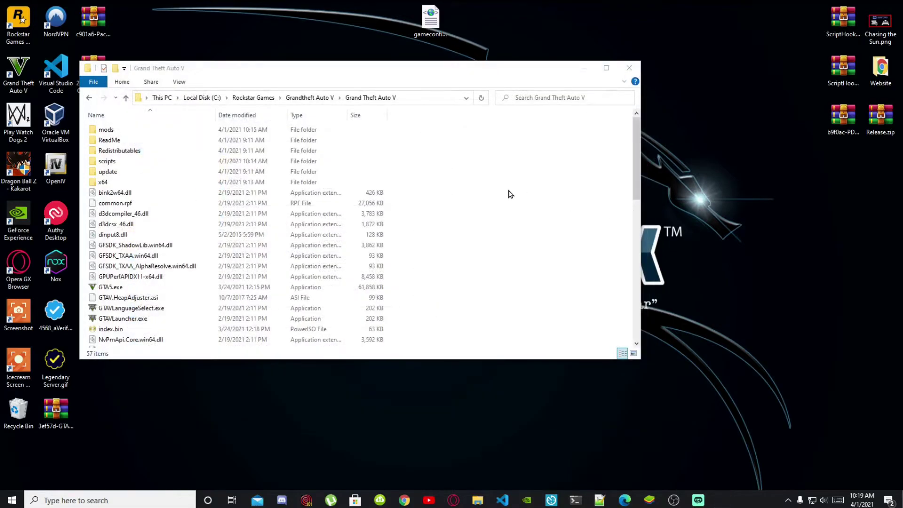
right_click(498, 238)
left_click(535, 288)
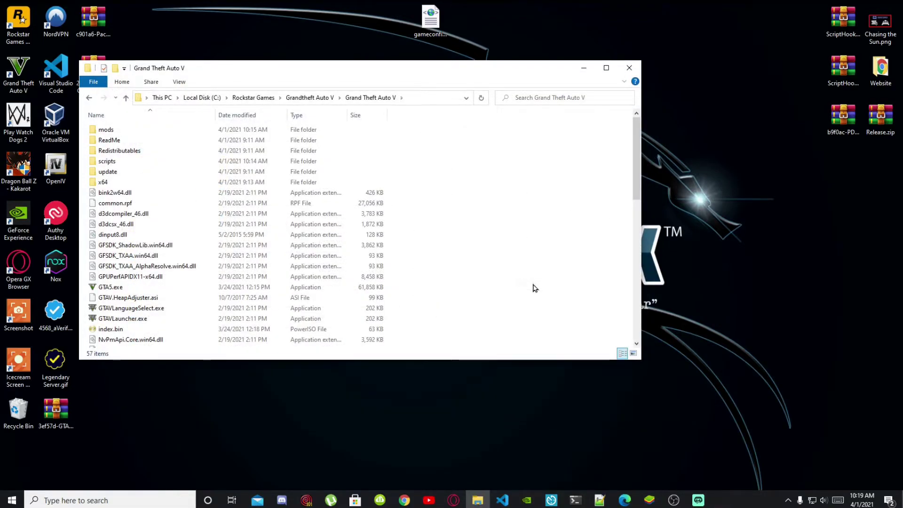
left_click(640, 71)
- Delete the saved copy of gameconfig.xml from the desktop and refresh the desktop
right_click(425, 13)
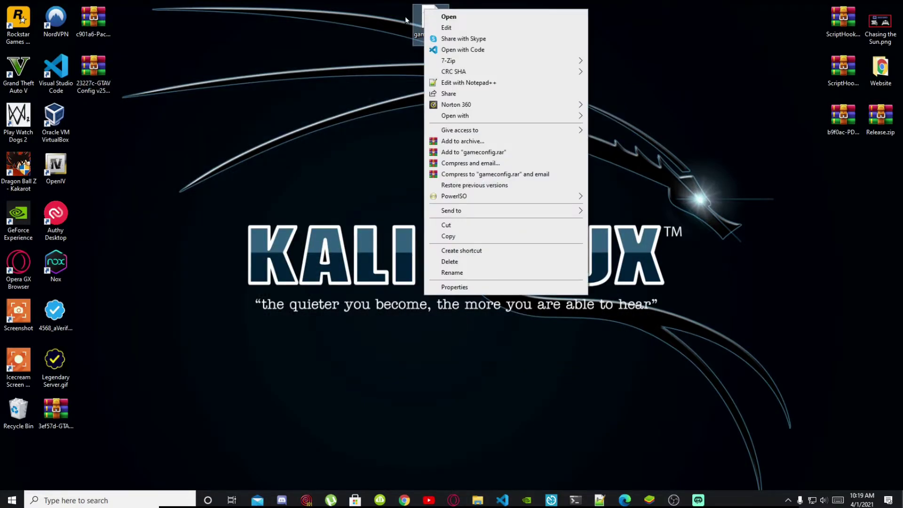
left_click(447, 262)
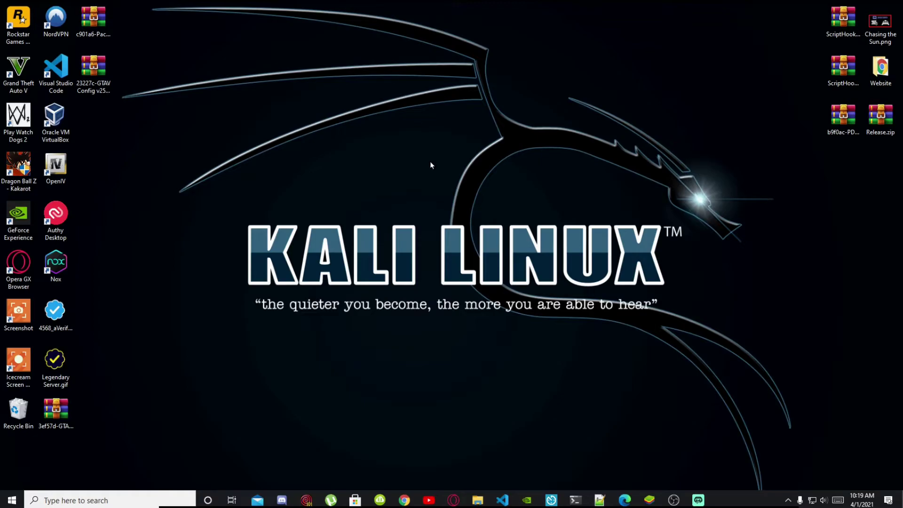
right_click(430, 140)
left_click(465, 169)
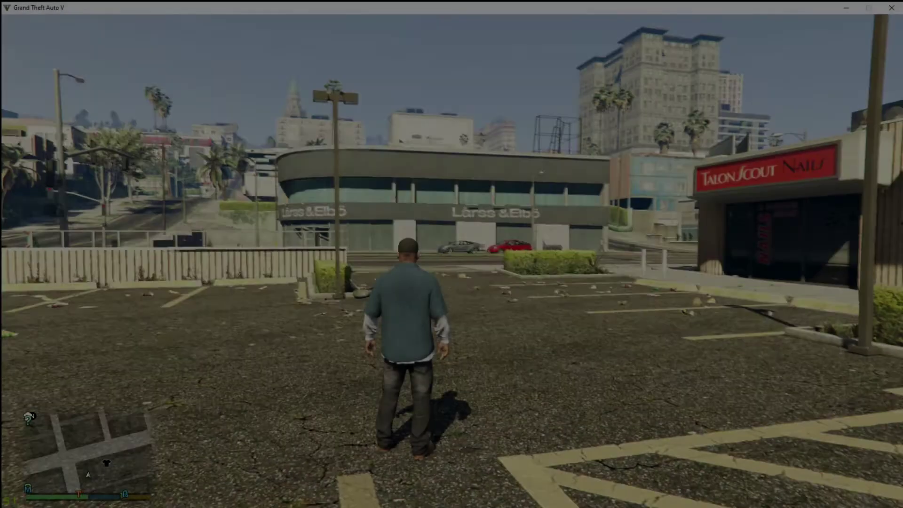
key("w")
key("shift")
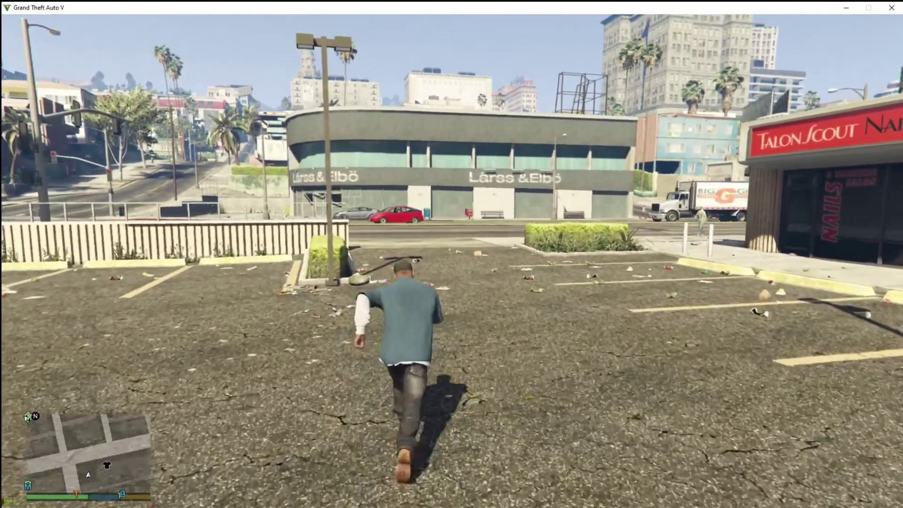
key("a")
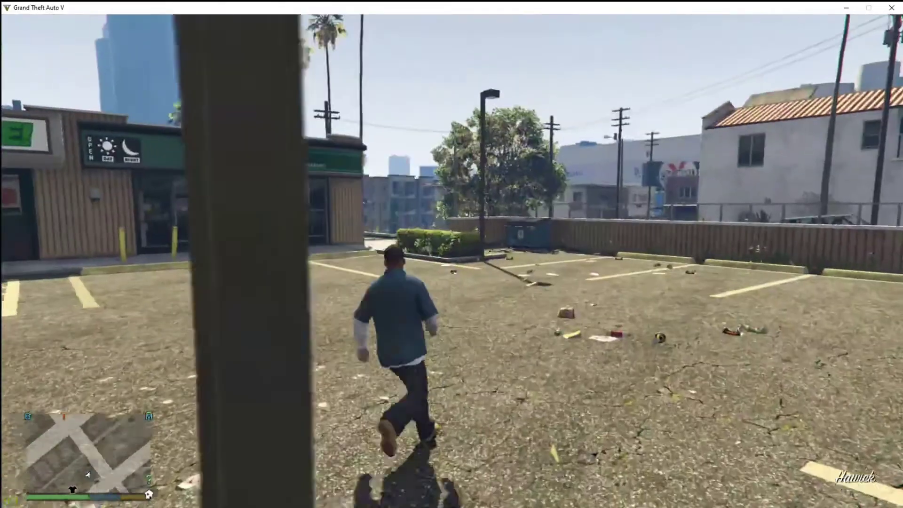
key("w")
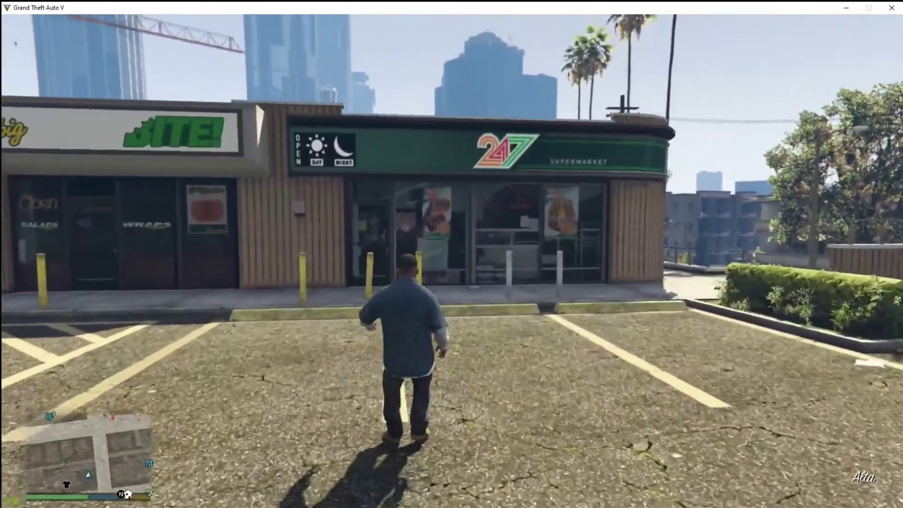
key("d")
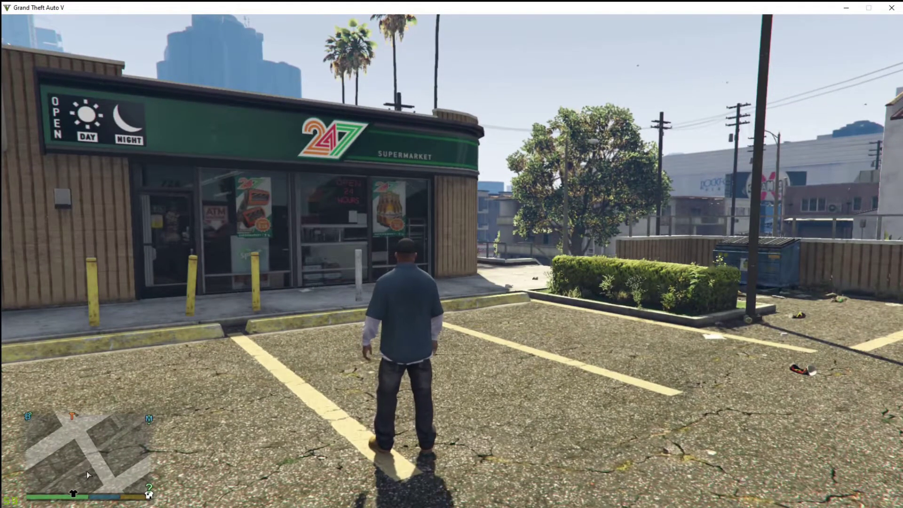
key("d")
key("w")
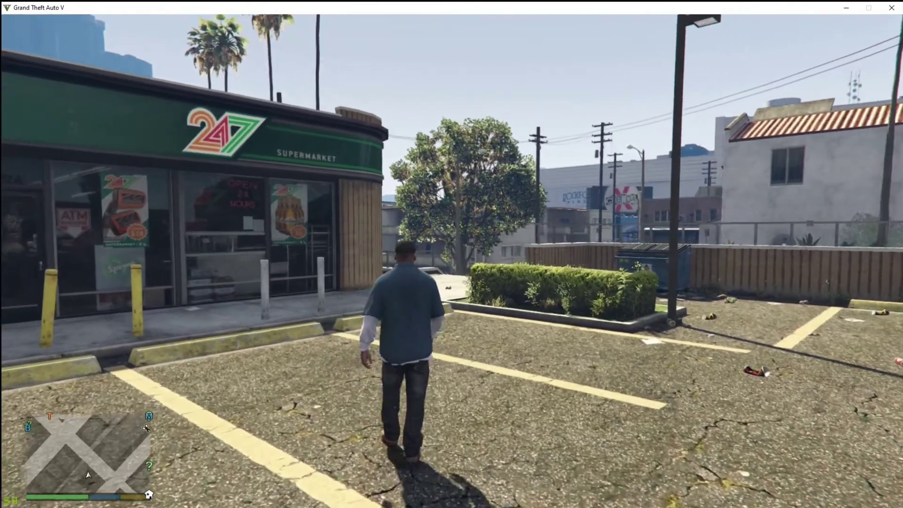
key("shift")
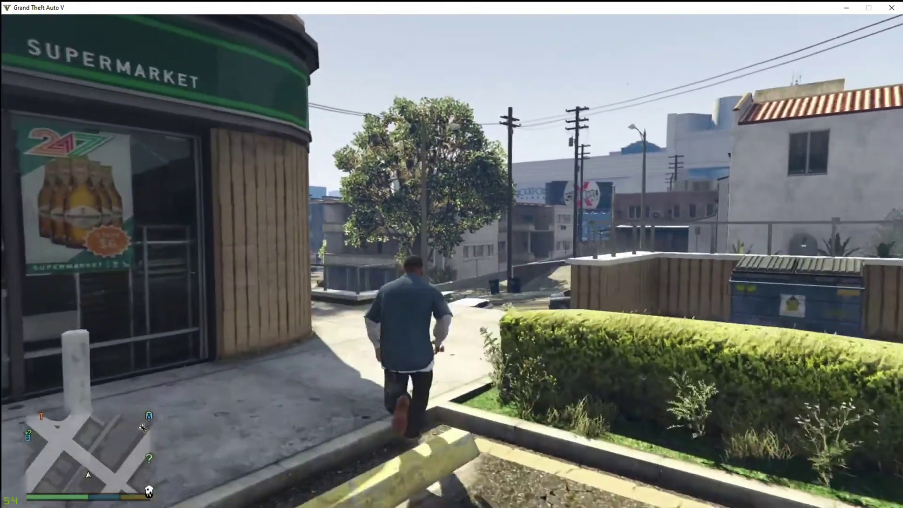
key("w")
key("w")
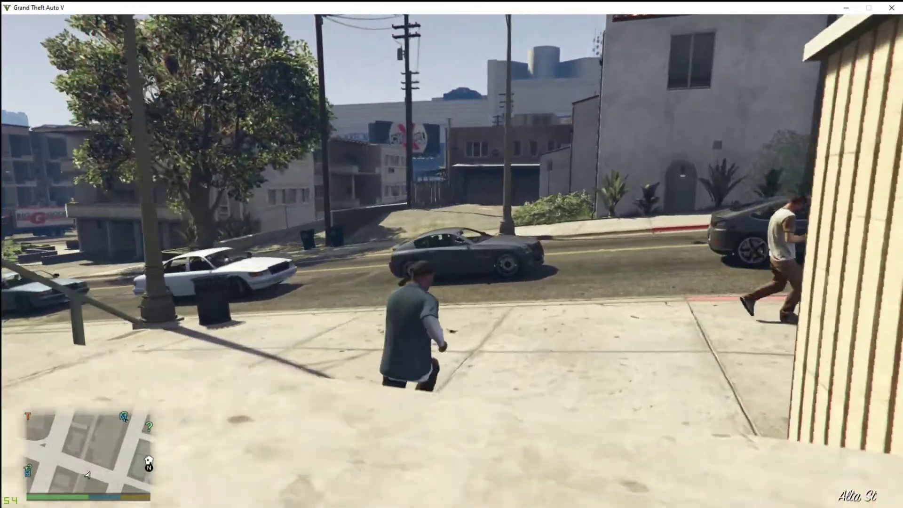
key("w")
key("f")
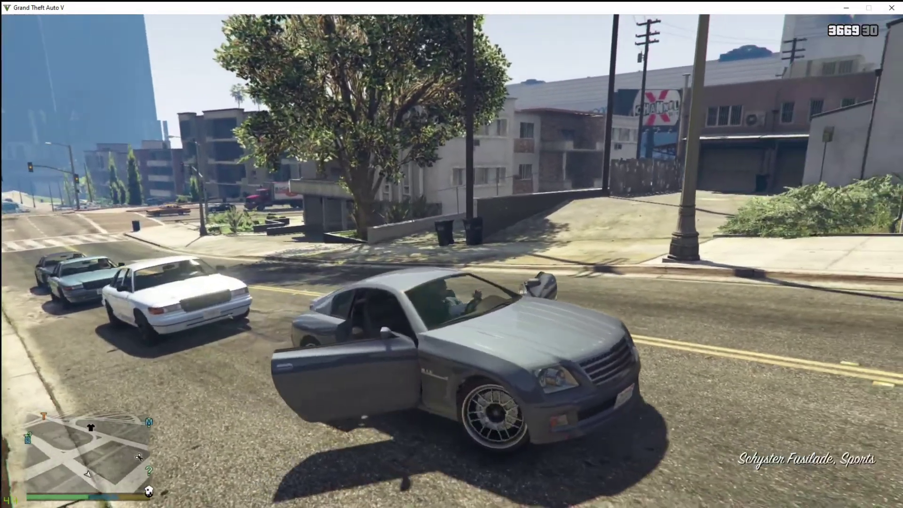
key("w")
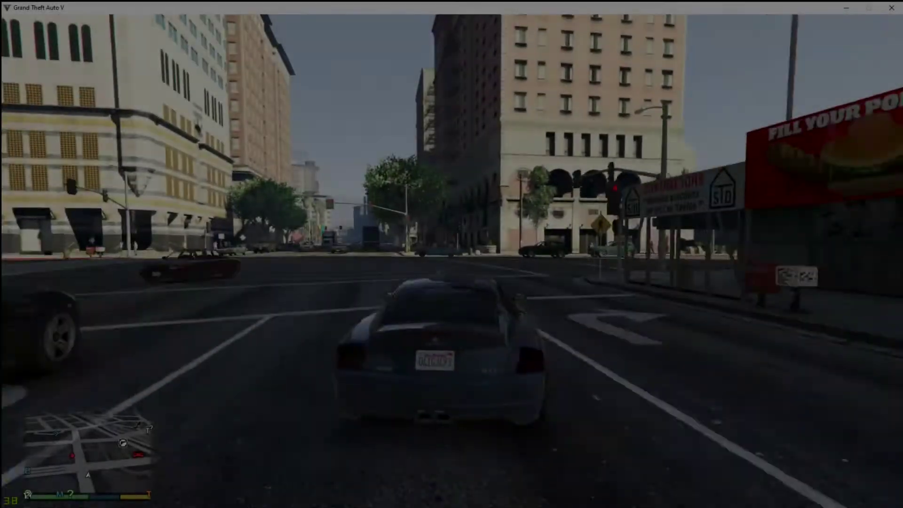
key("d")
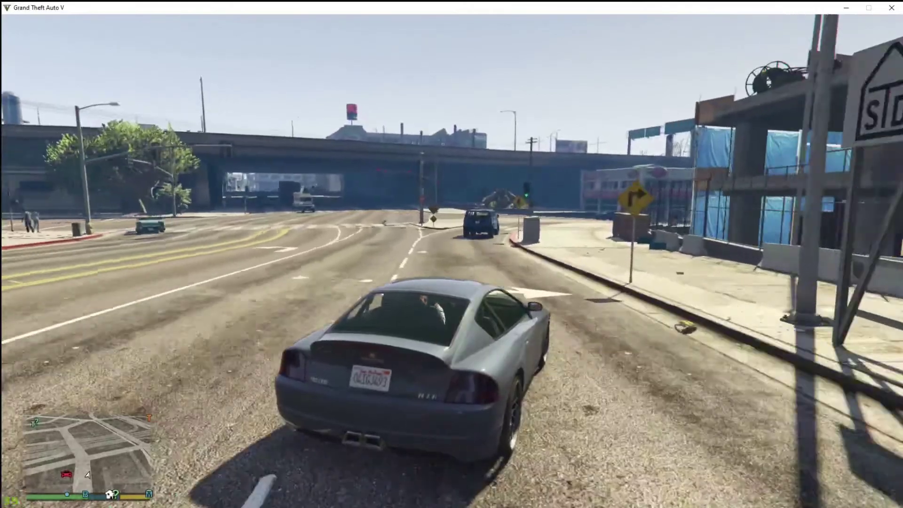
key("d")
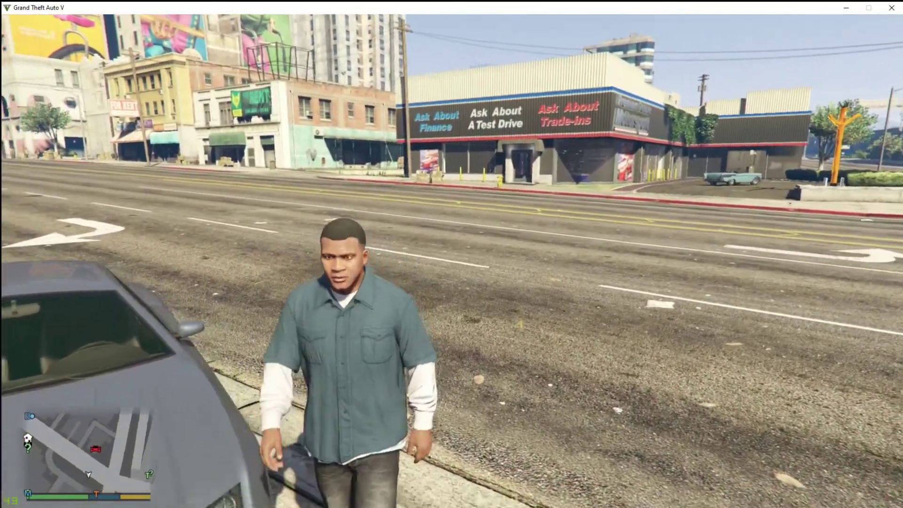
key("w")
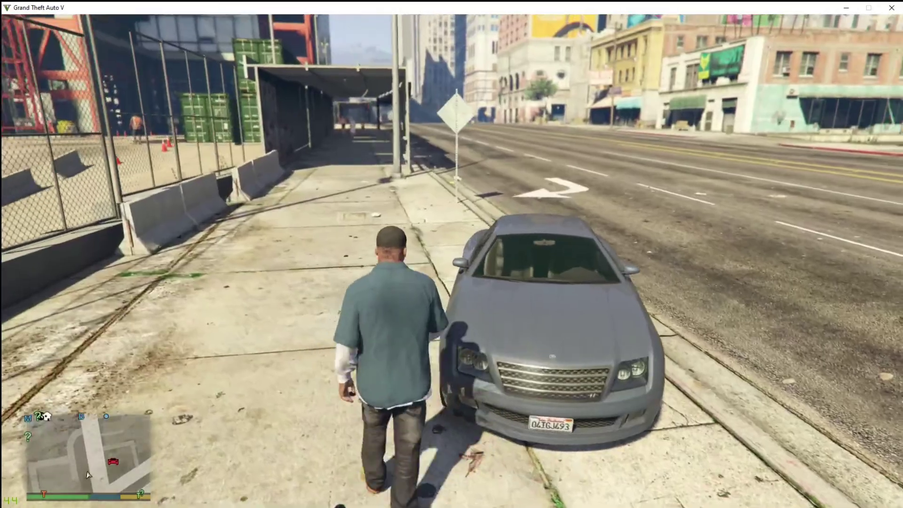
key("f")
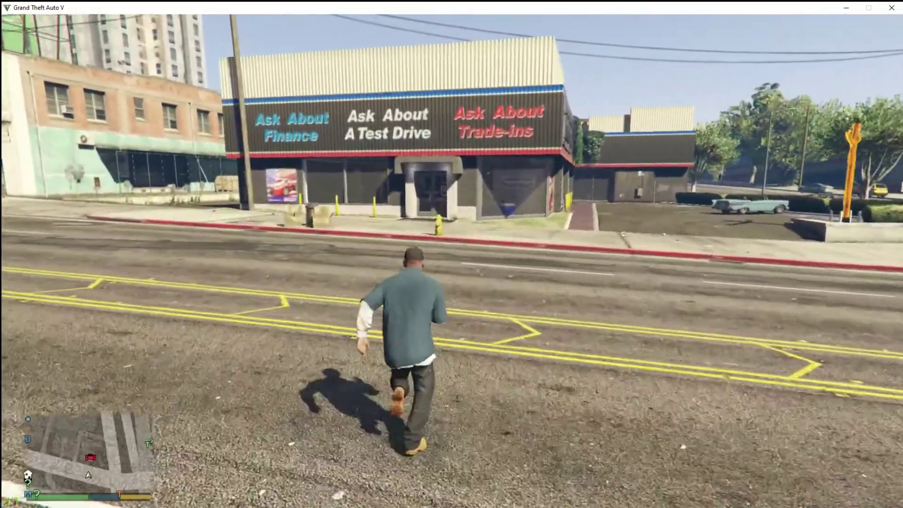
key("w")
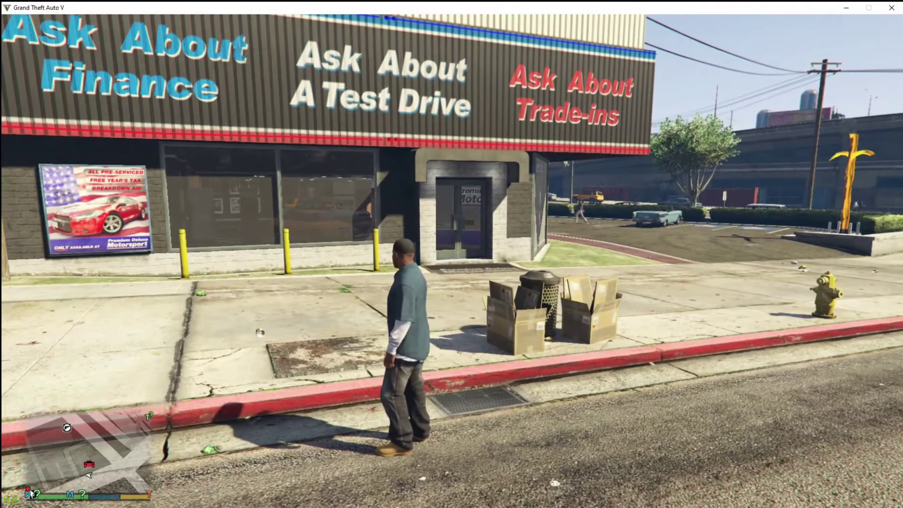
key("w")
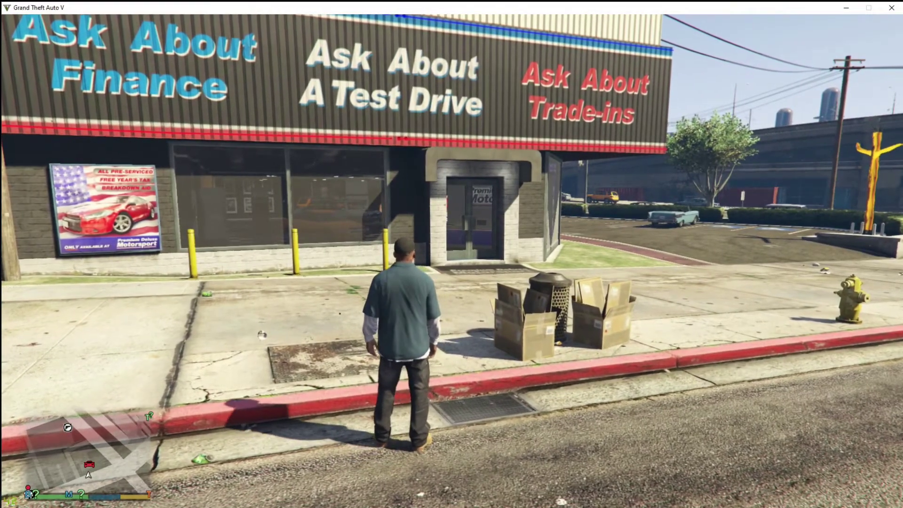
key("w")
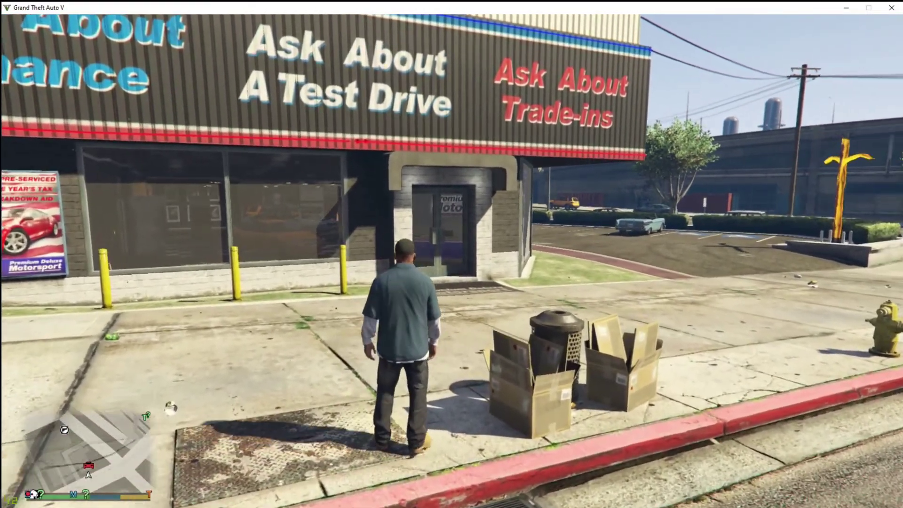
key("w")
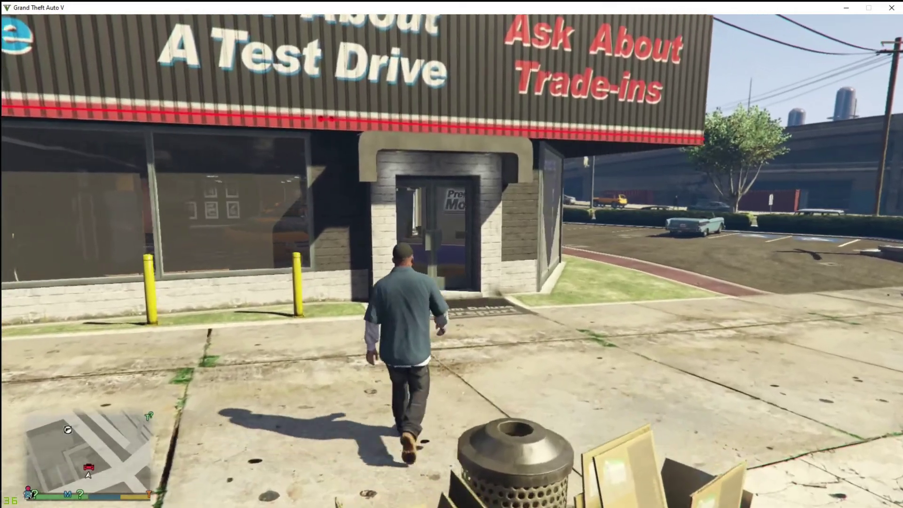
key("w")
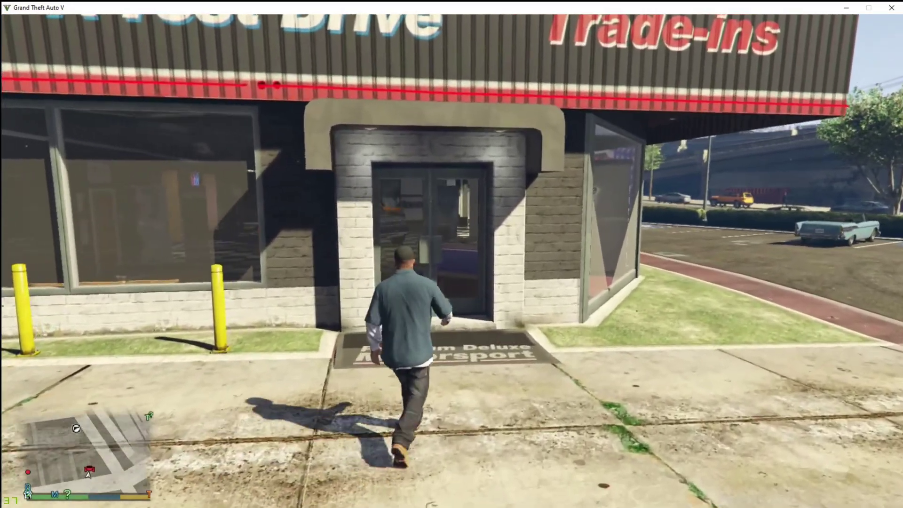
key("w")
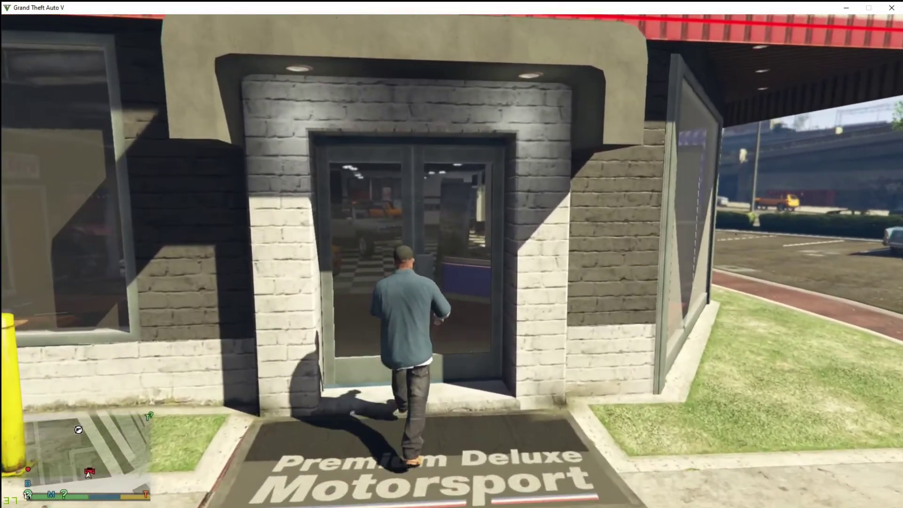
key("w")
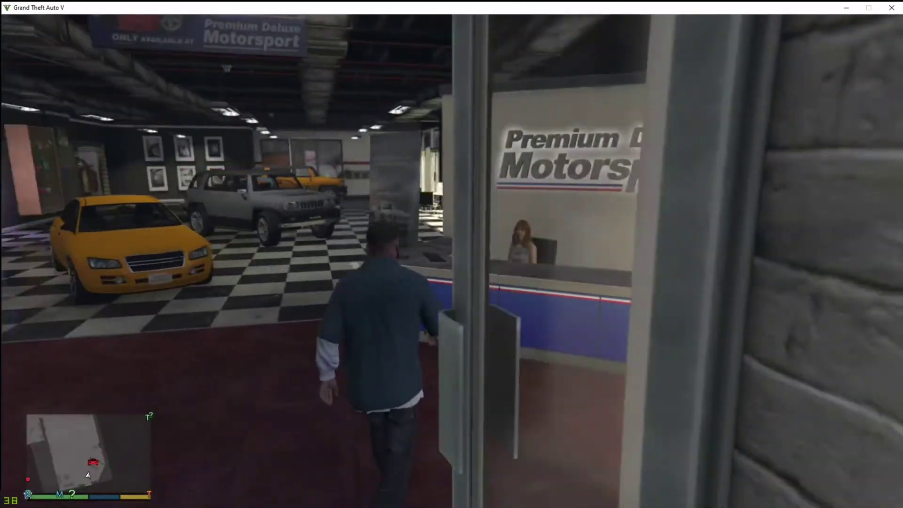
key("w")
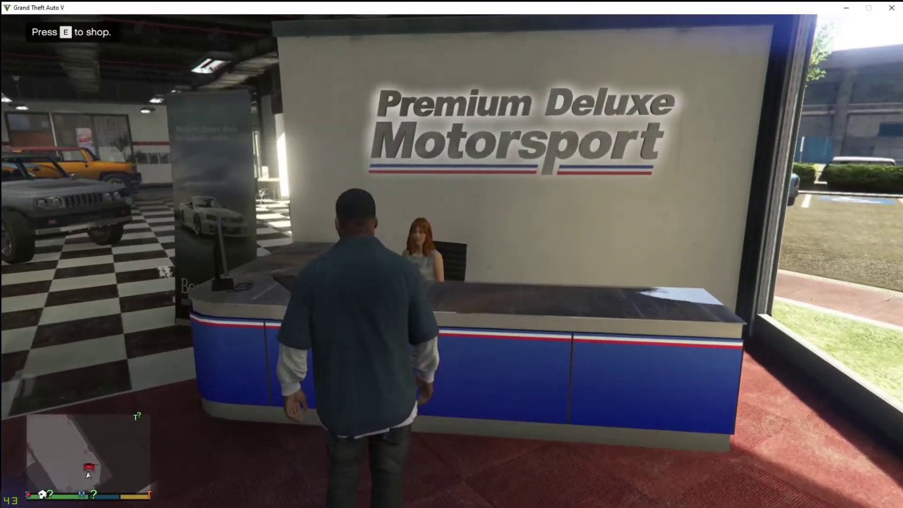
- Start shopping at the Premium Deluxe Motorsport counter and open the Sports Classic vehicle category
key("e")
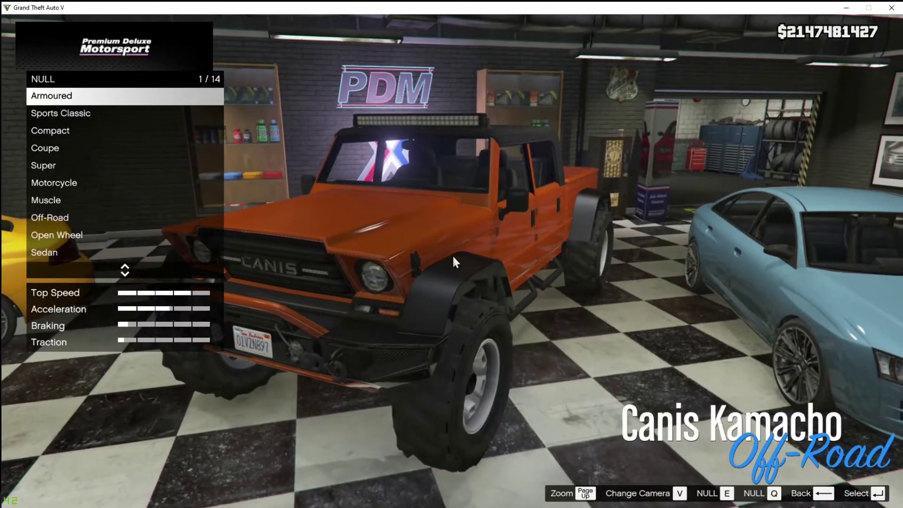
key("Down")
key("Down")
key("Down")
key("Down")
key("Up")
key("Up")
key("Up")
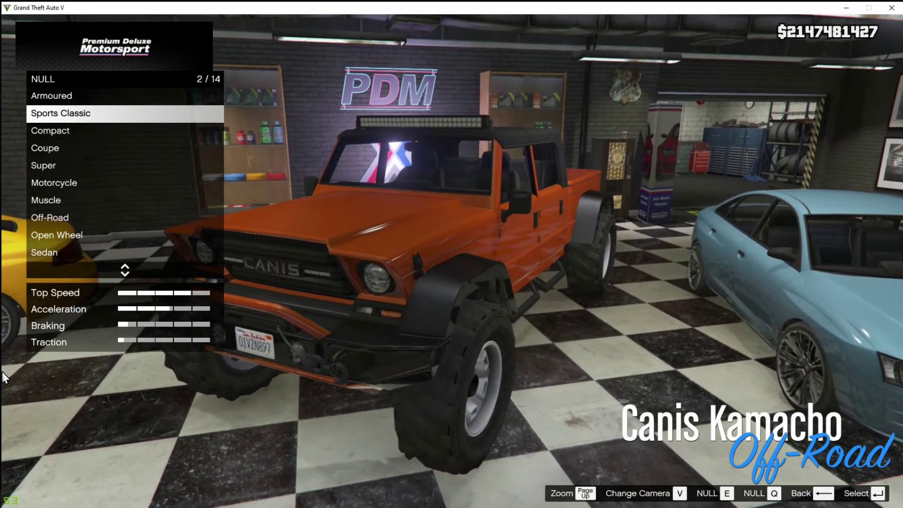
key("BackSpace")
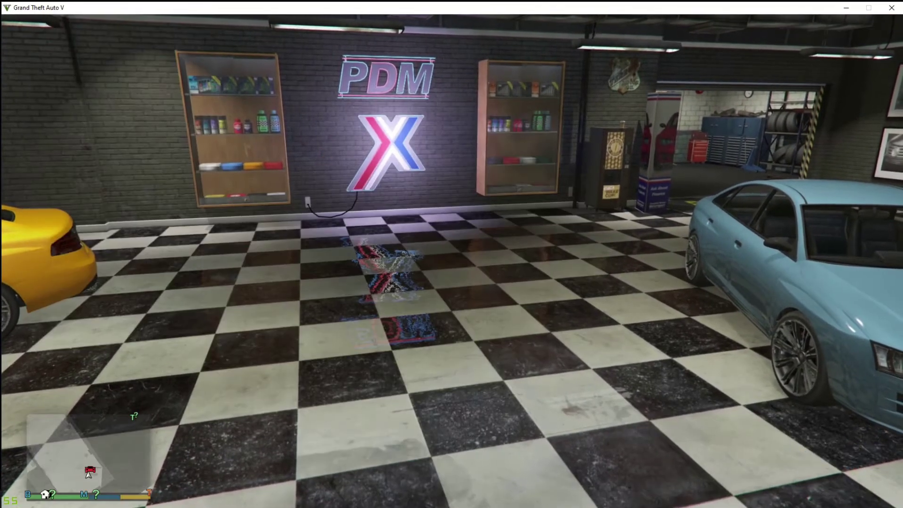
- Browse the Sports Classic vehicles and select the Albany Manana to open its purchase order
key("Down")
key("Down")
key("Down")
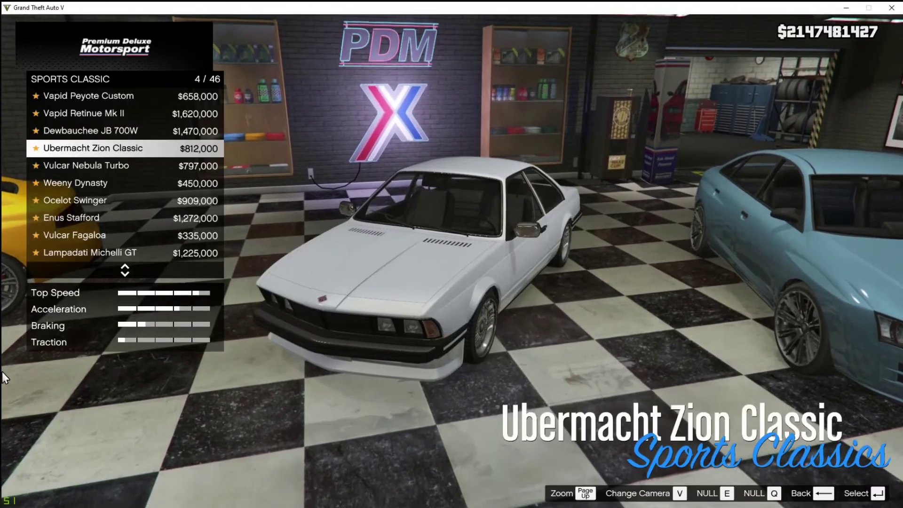
key("Down")
key("Up")
key("Up")
key("Up")
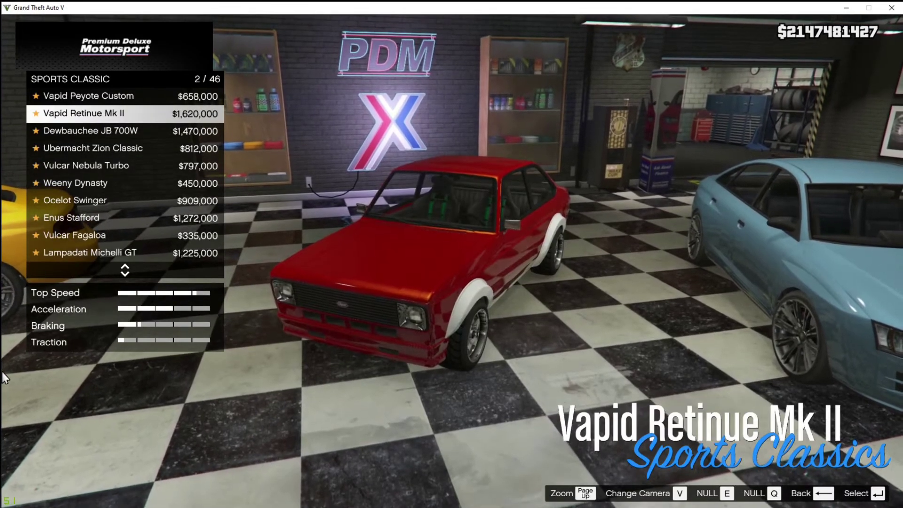
key("Up")
key("Up")
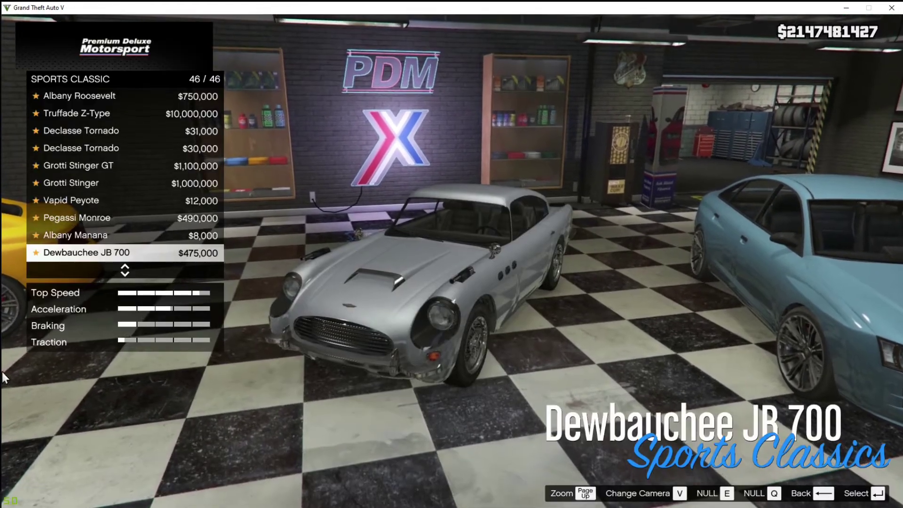
key("Up")
key("Up")
key("Down")
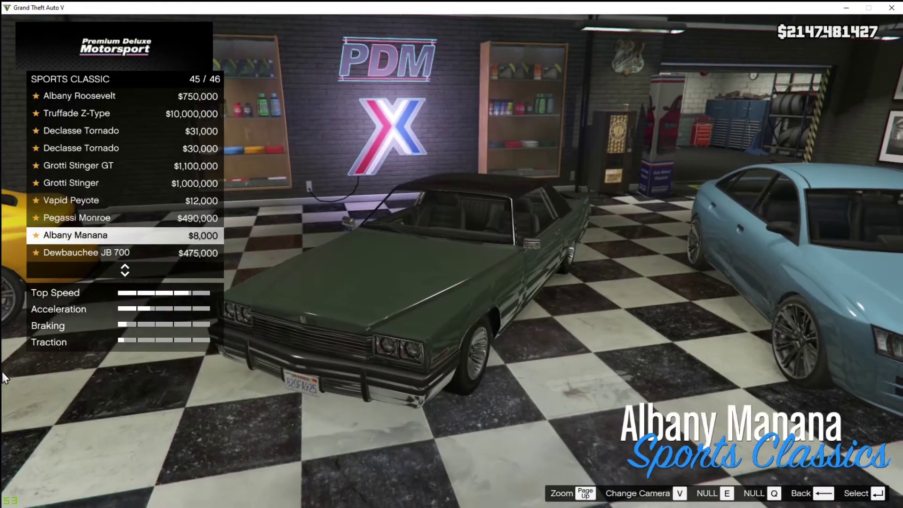
key("Return")
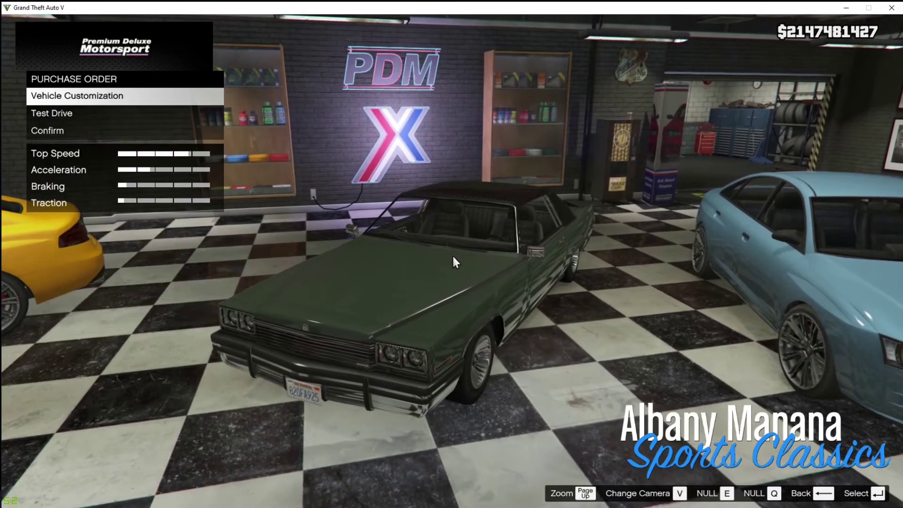
- Open the Albany Manana's vehicle customization and look through its color options, including Custom Primary Color
key("Return")
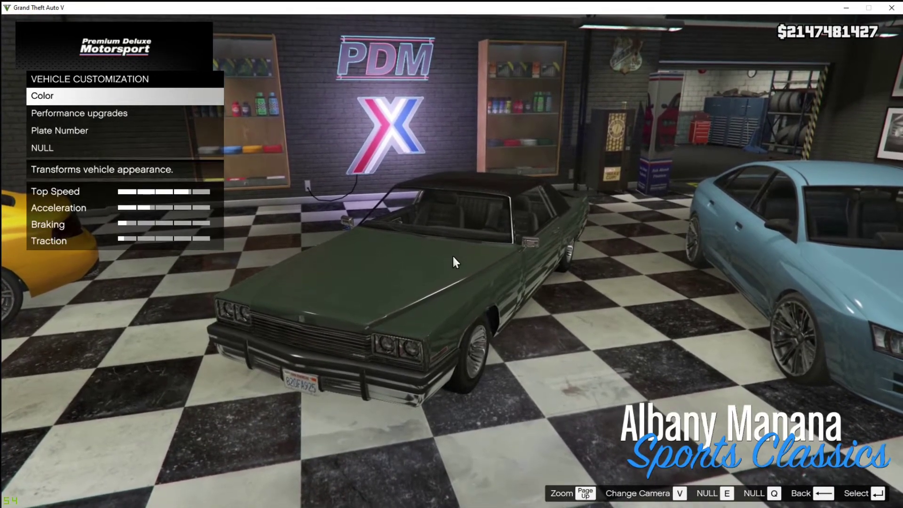
key("Return")
key("Down")
key("Down")
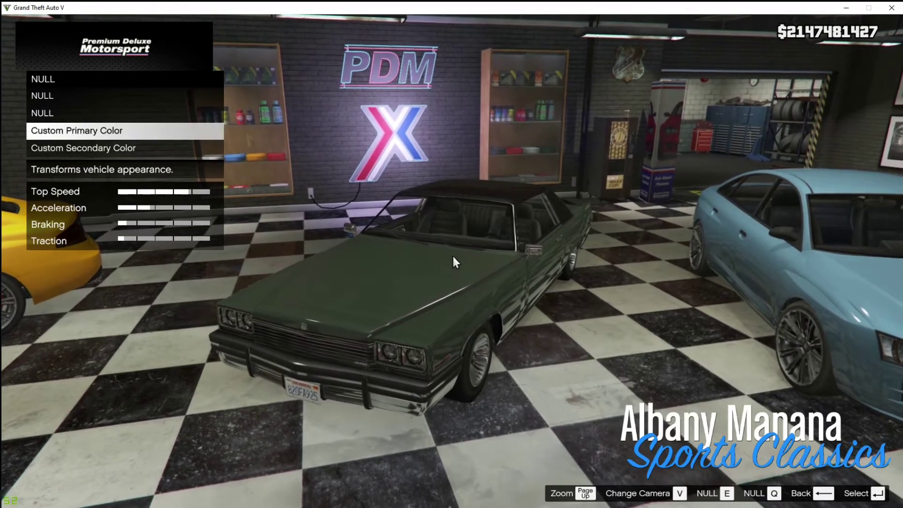
key("Return")
key("BackSpace")
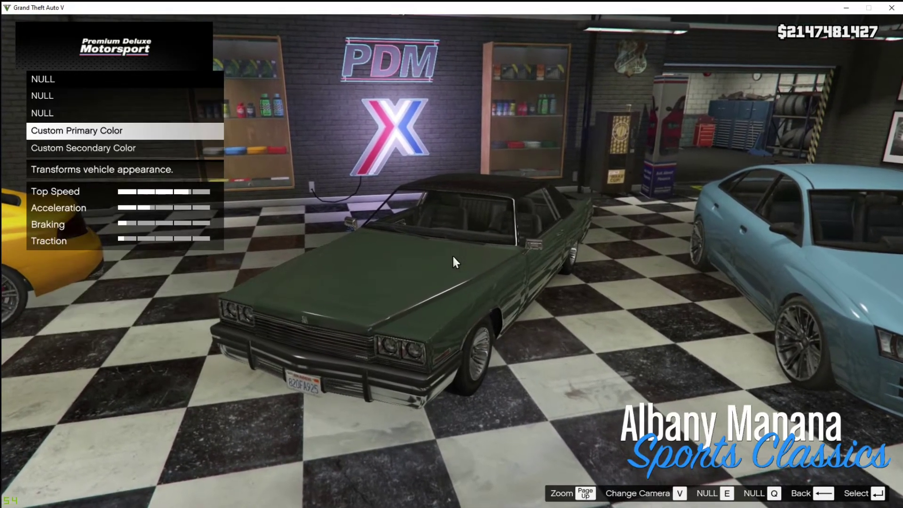
key("BackSpace")
- Apply the performance upgrades to the Albany Manana and return to its purchase order
key("Down")
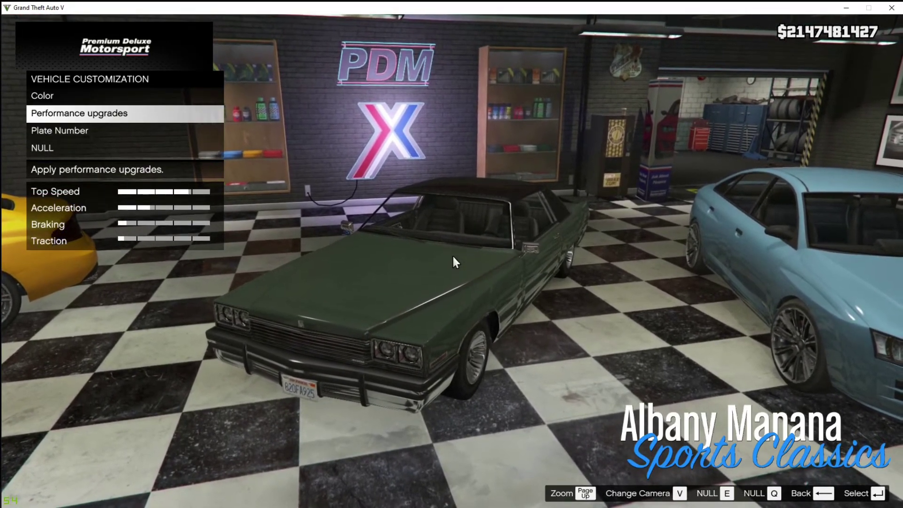
key("Return")
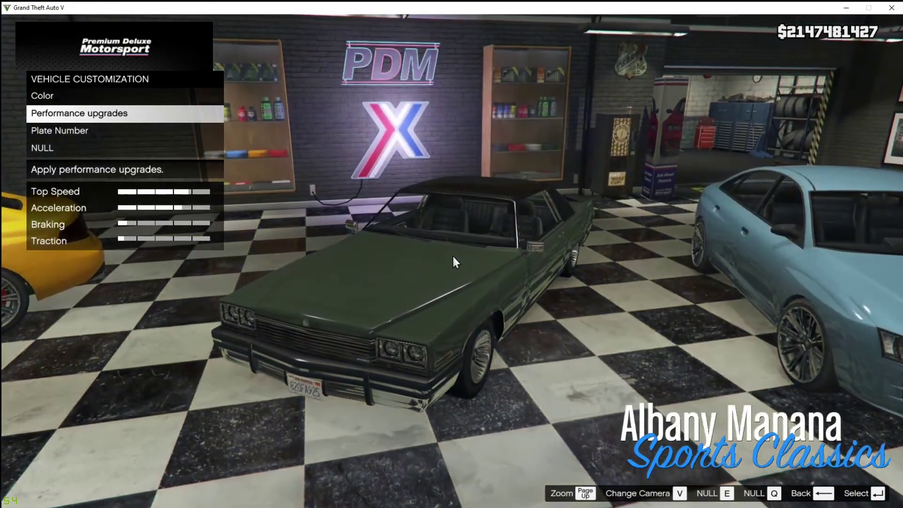
key("Down")
key("Down")
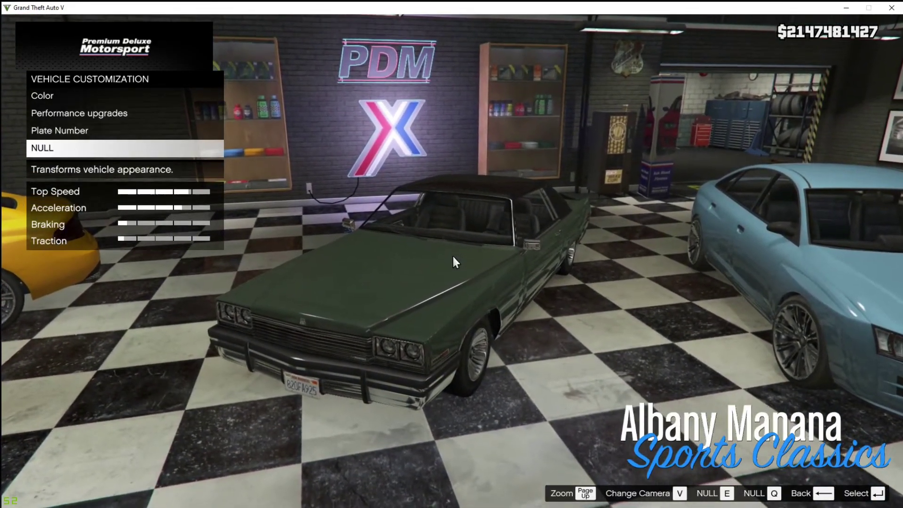
key("Down")
key("BackSpace")
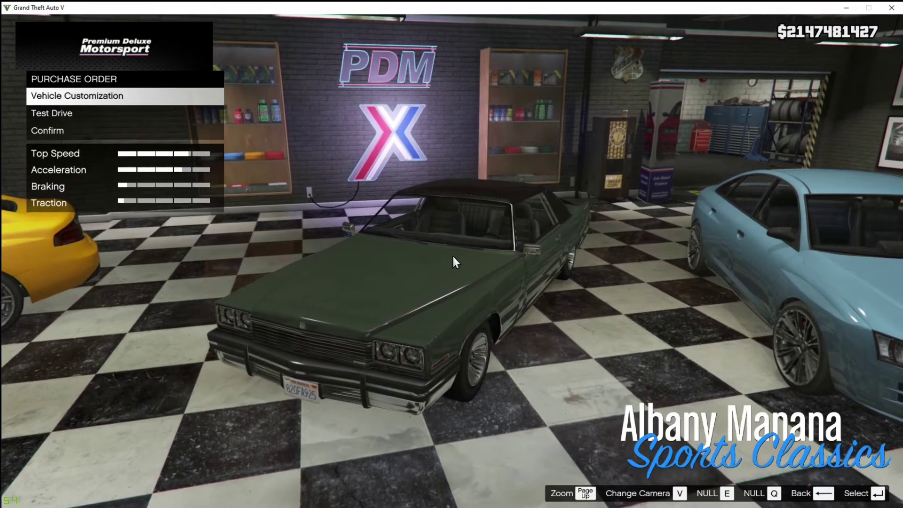
- Confirm the purchase order to buy the Albany Manana
key("Down")
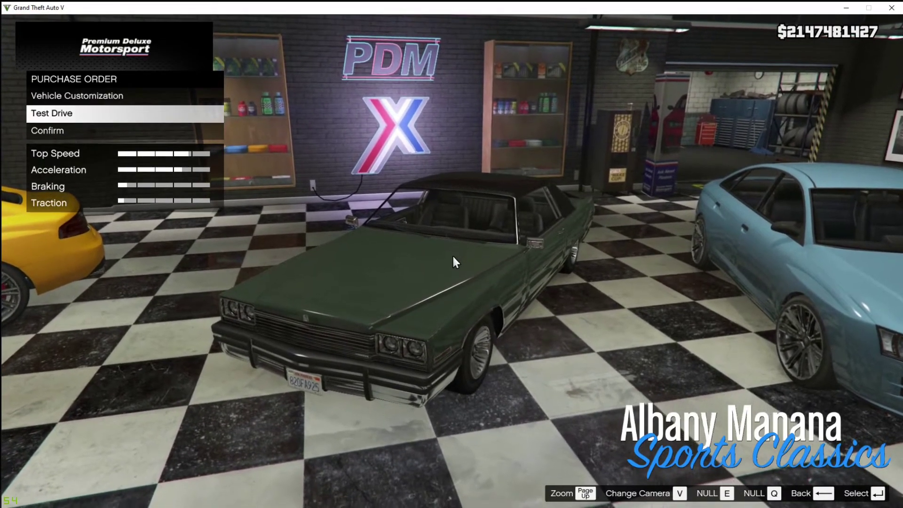
key("Up")
key("Down")
key("Down")
key("Up")
key("Down")
key("Return")
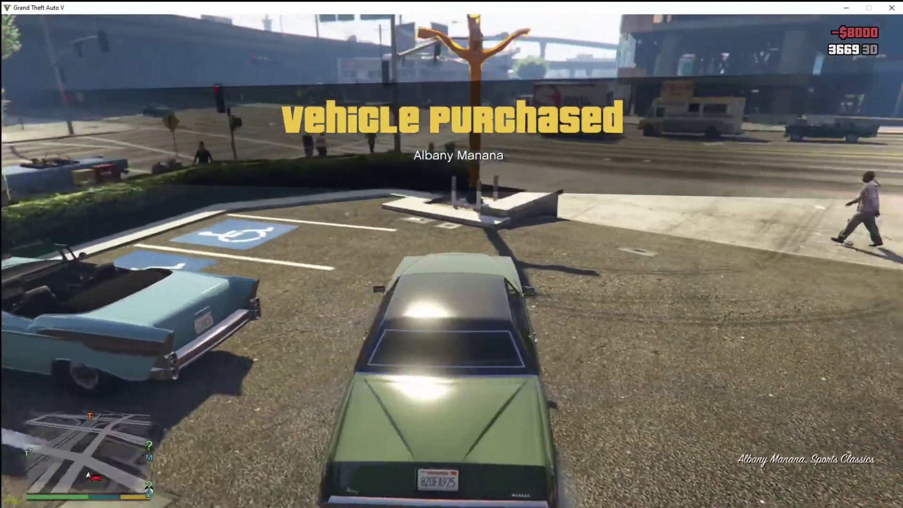
- Drive the purchased Albany Manana out of the dealership lot and through the streets to Vespucci Blvd
key("w")
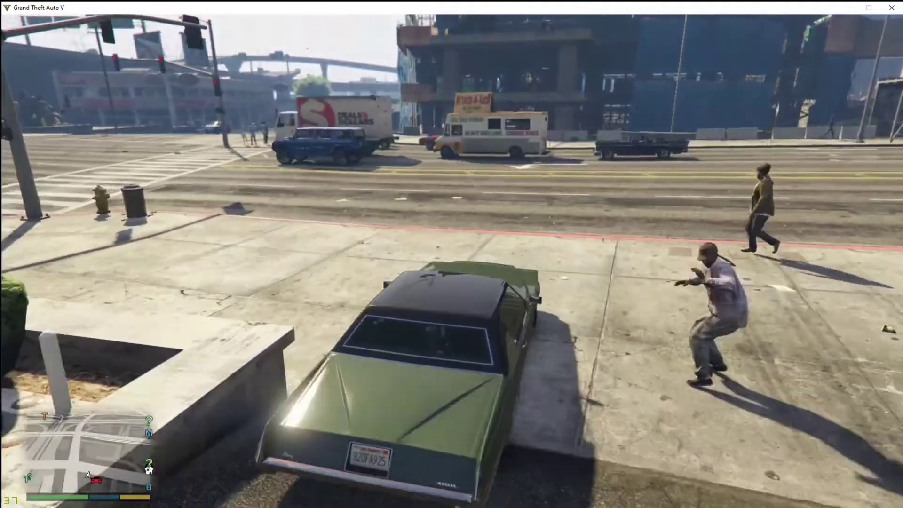
key("d")
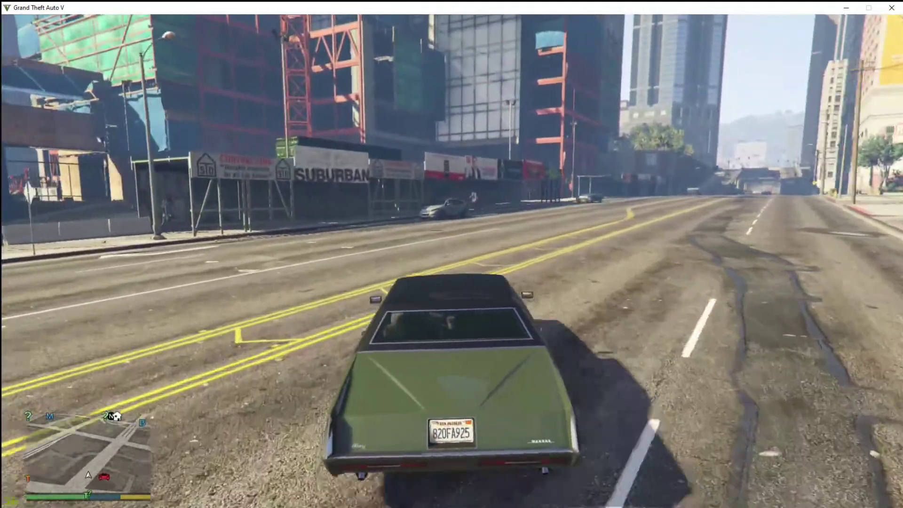
key("a")
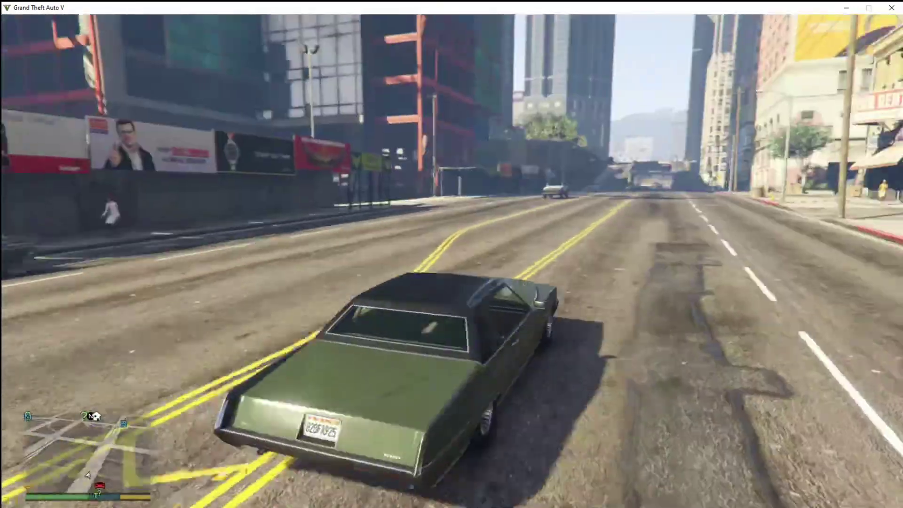
key("a")
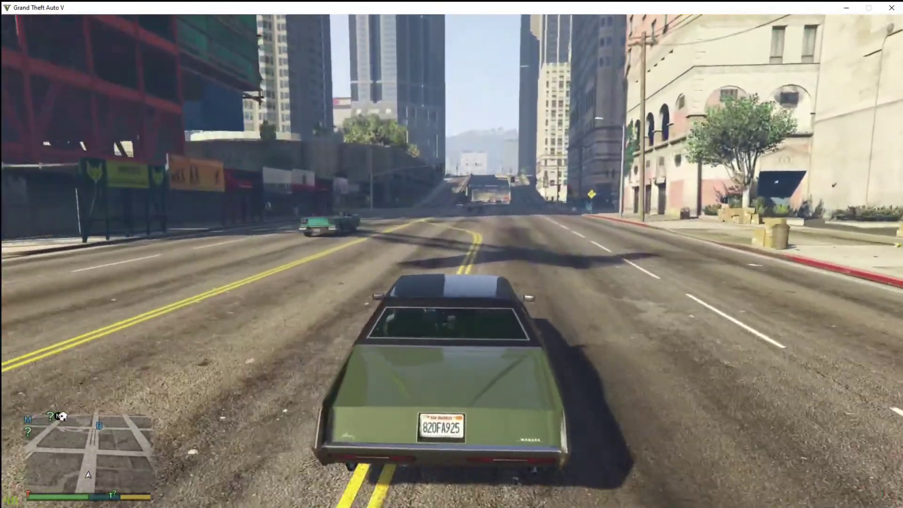
key("a")
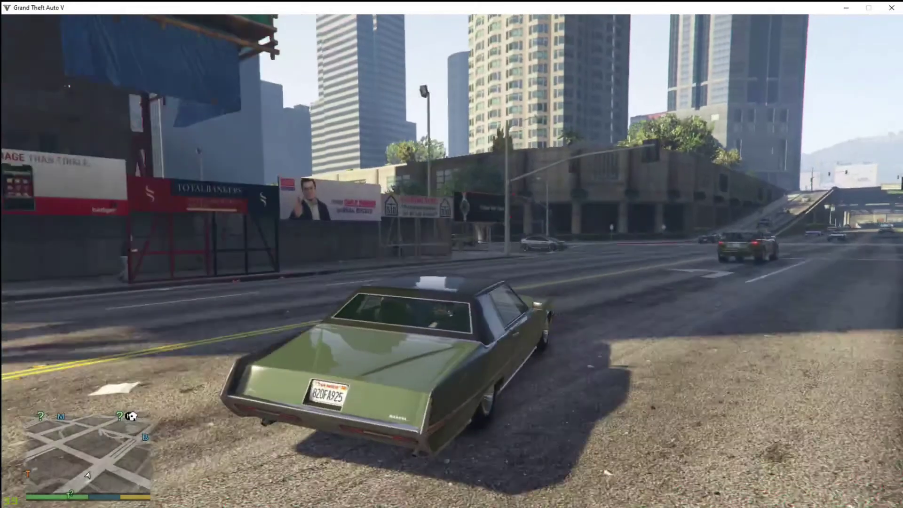
key("d")
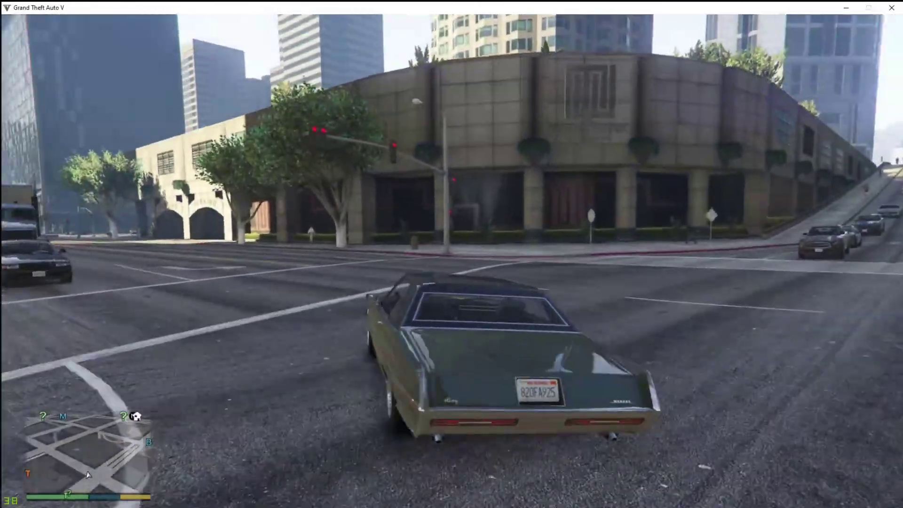
key("a")
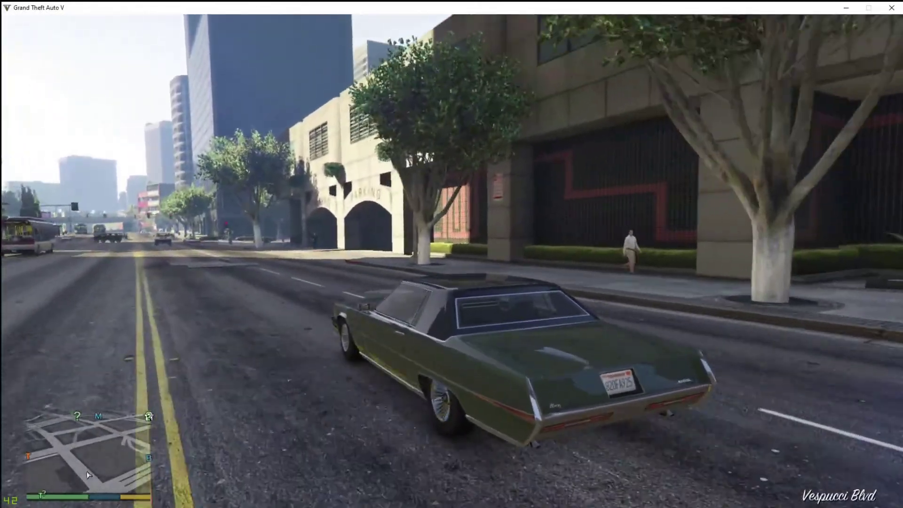
- Exit the game to Windows and confirm leaving to the desktop
key("Escape")
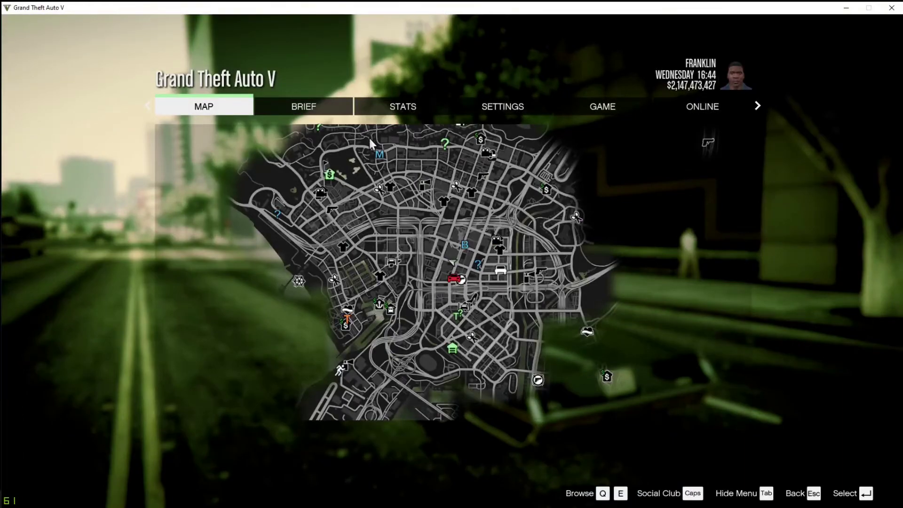
left_click(578, 113)
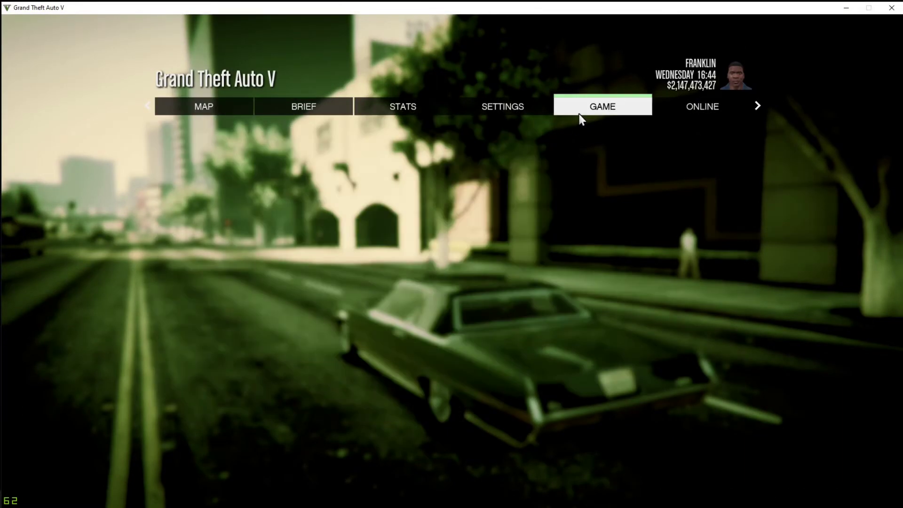
left_click(275, 214)
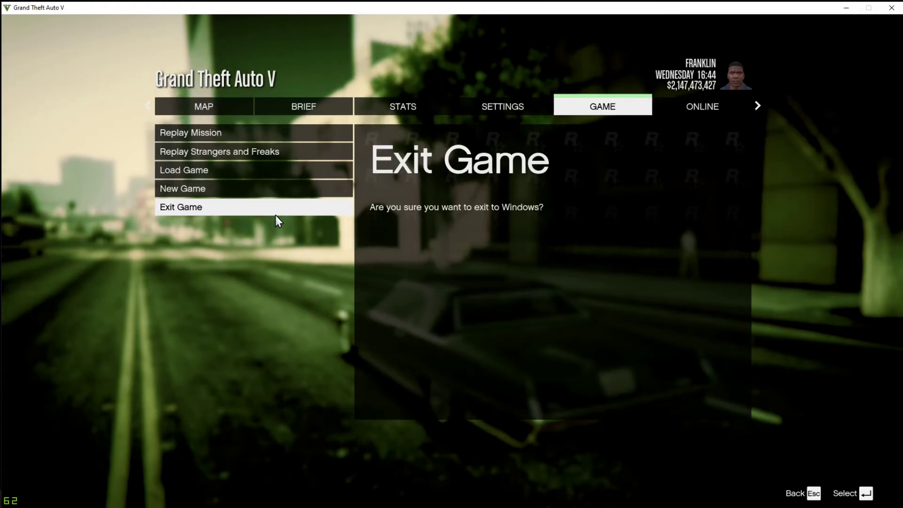
left_click(275, 215)
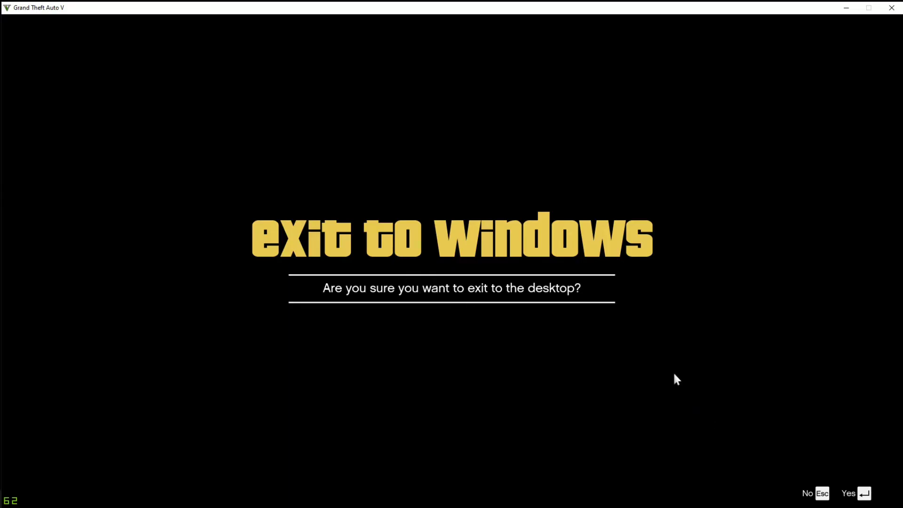
key("Return")
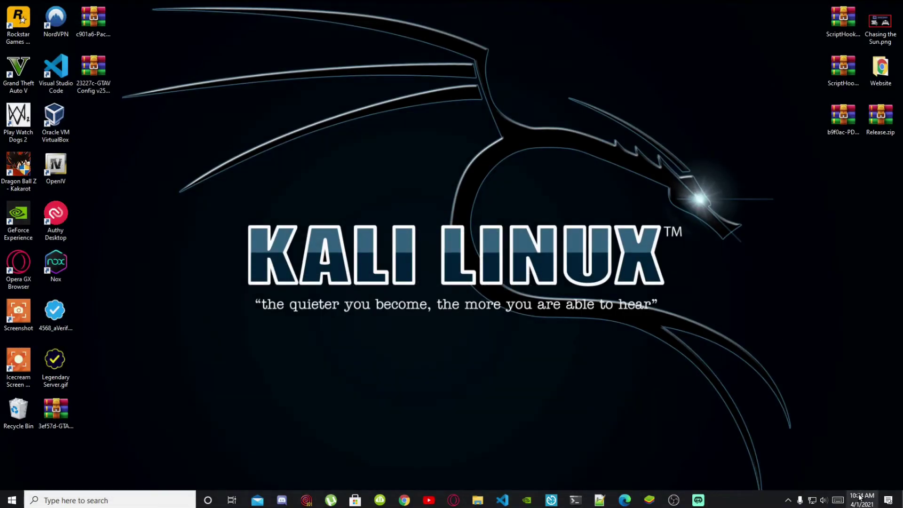
- Check the system date and time in the calendar, and close the Rockstar Games Launcher window
left_click(860, 497)
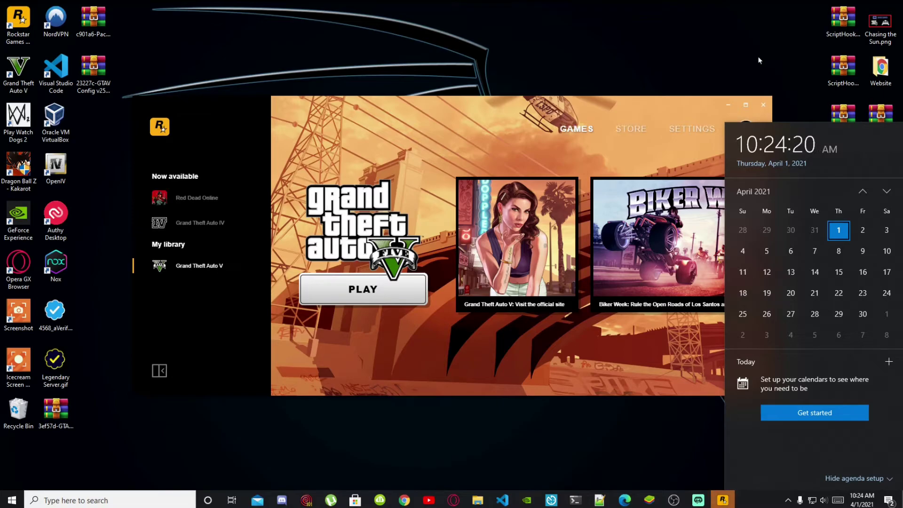
left_click(754, 42)
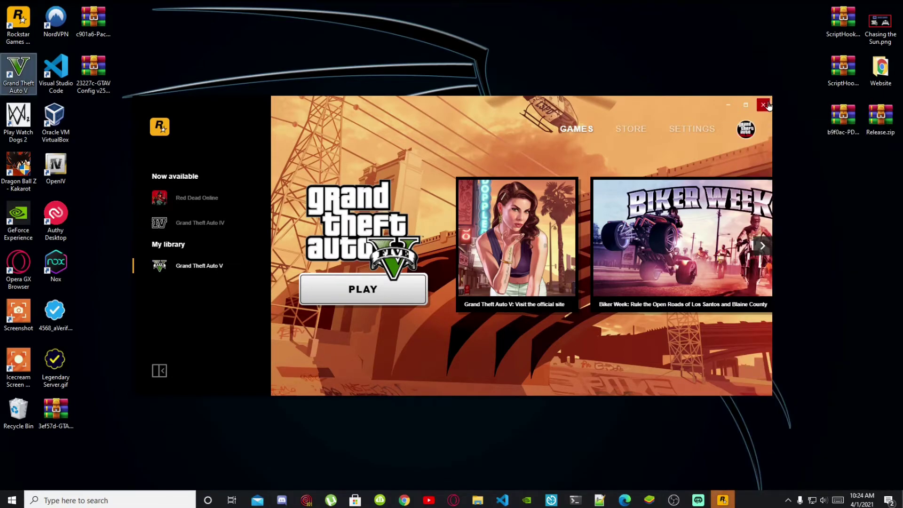
left_click(764, 105)
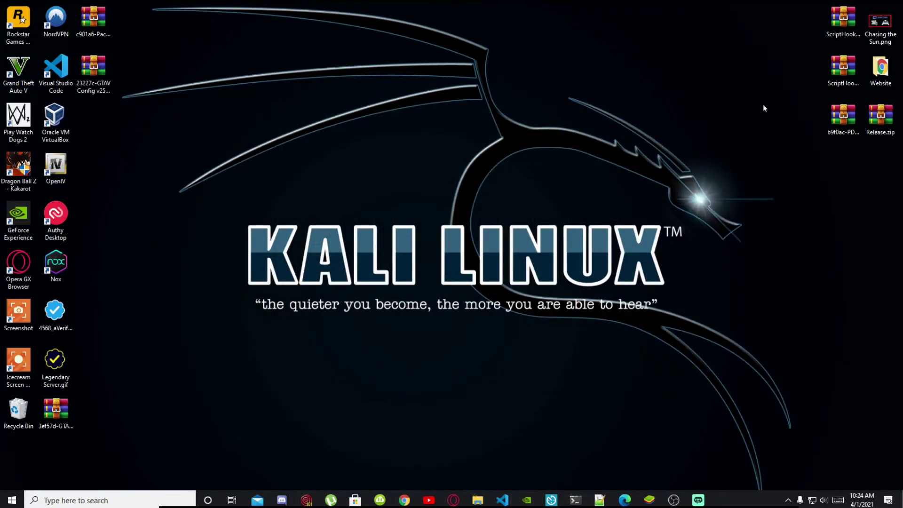